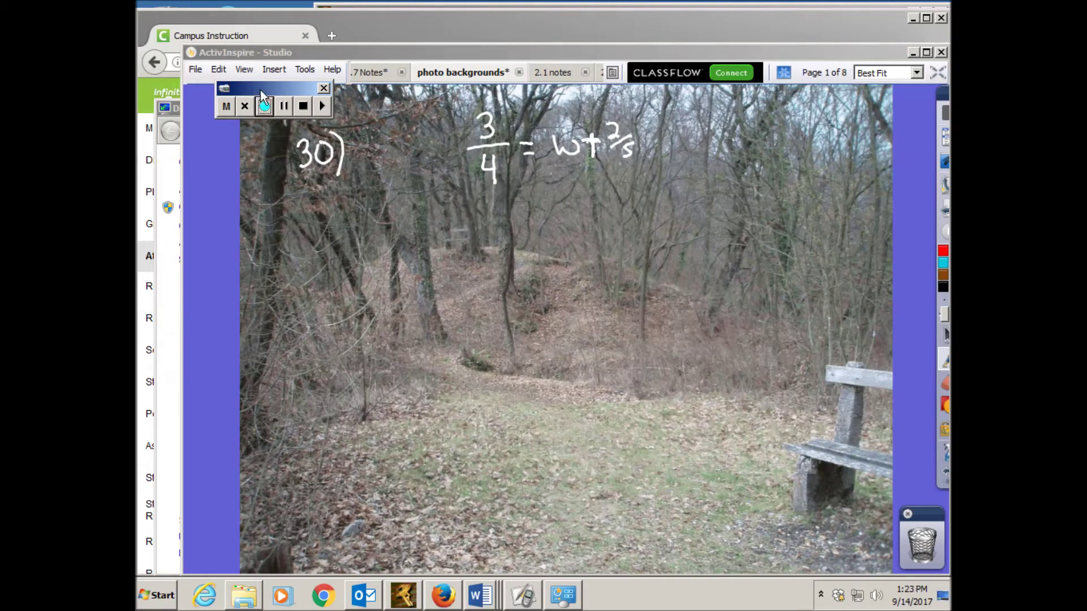
# Expand the full main toolbox beside problem 30's equation 3/4 = w + 2/5.
pyautogui.moveTo(261, 95); pyautogui.dragTo(256, 534)
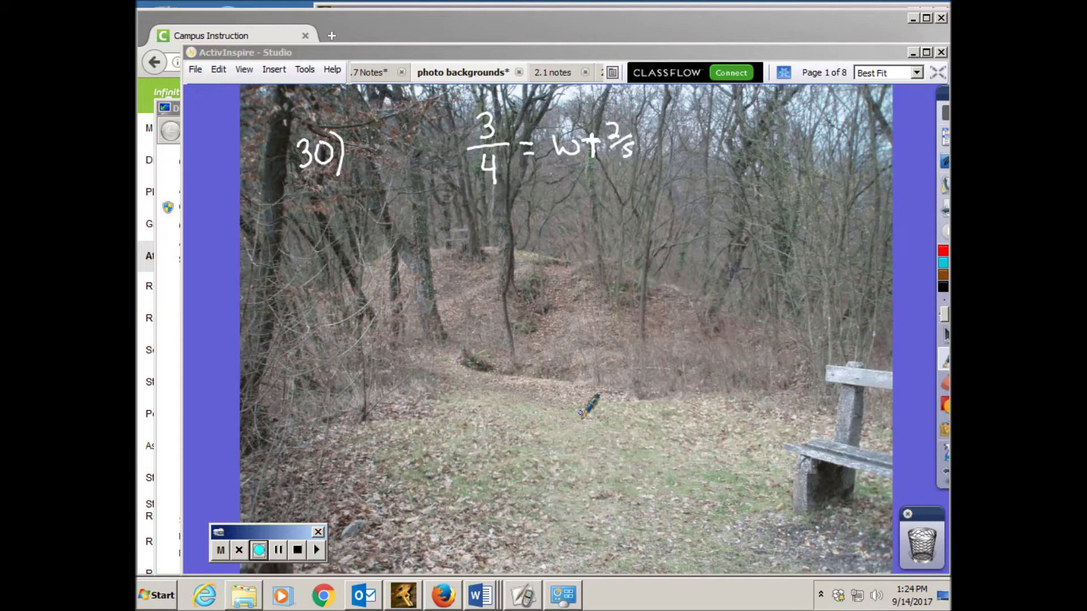
pyautogui.moveTo(869, 298)
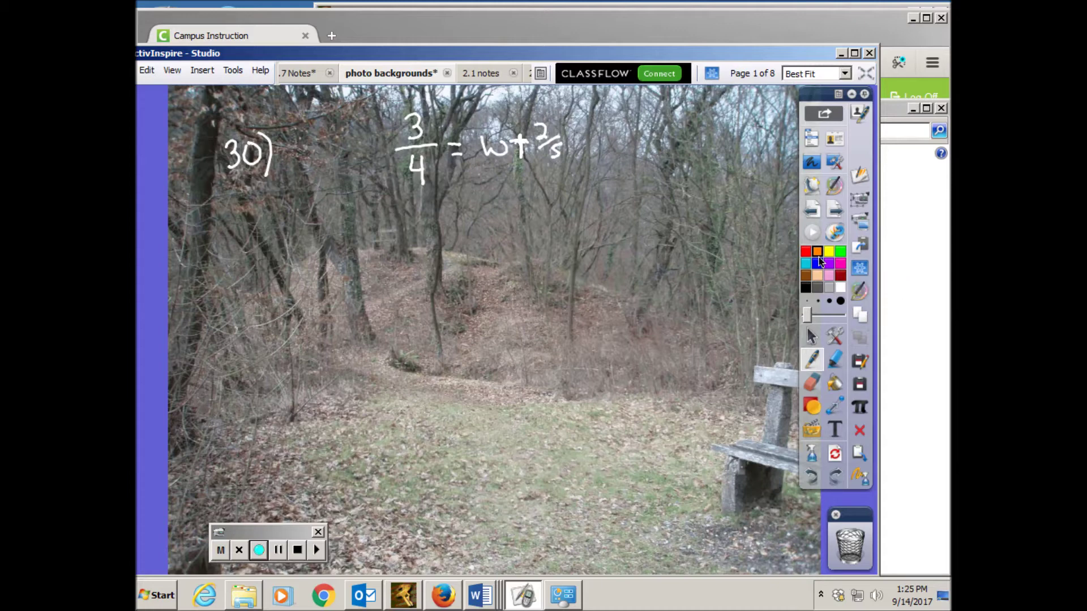
# Wrap 3/4 = w + 2/5 in orange brackets and write 20/1 in front.
pyautogui.moveTo(393, 108)
pyautogui.mouseDown()
pyautogui.moveTo(378, 180)
pyautogui.moveTo(389, 201)
pyautogui.mouseUp()
pyautogui.moveTo(574, 108)
pyautogui.mouseDown()
pyautogui.moveTo(583, 193)
pyautogui.moveTo(573, 204)
pyautogui.mouseUp()
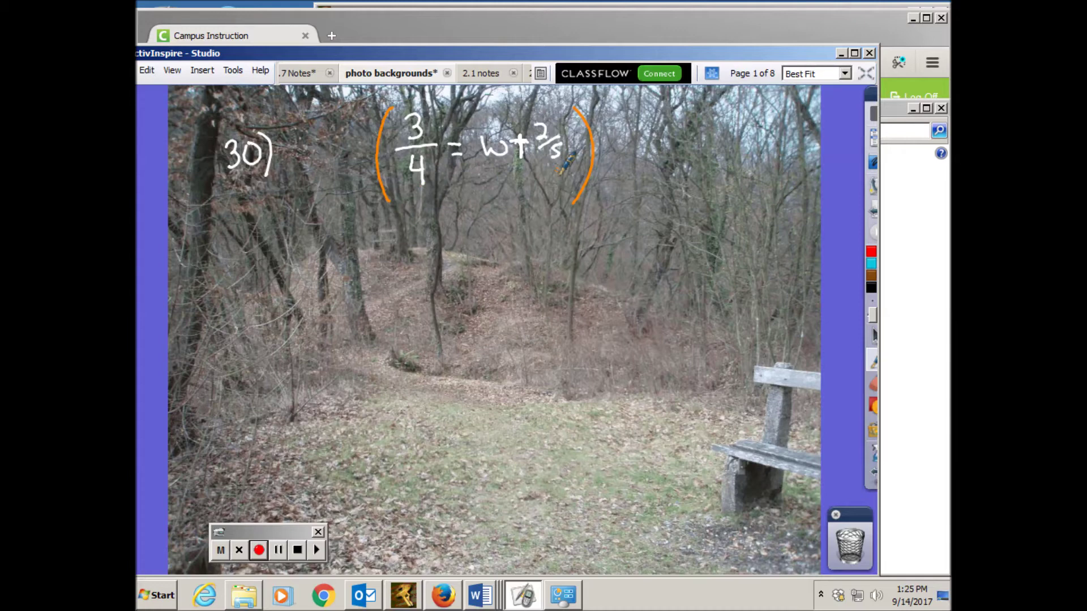
pyautogui.moveTo(322, 123)
pyautogui.mouseDown()
pyautogui.moveTo(343, 143)
pyautogui.moveTo(353, 121)
pyautogui.mouseUp()
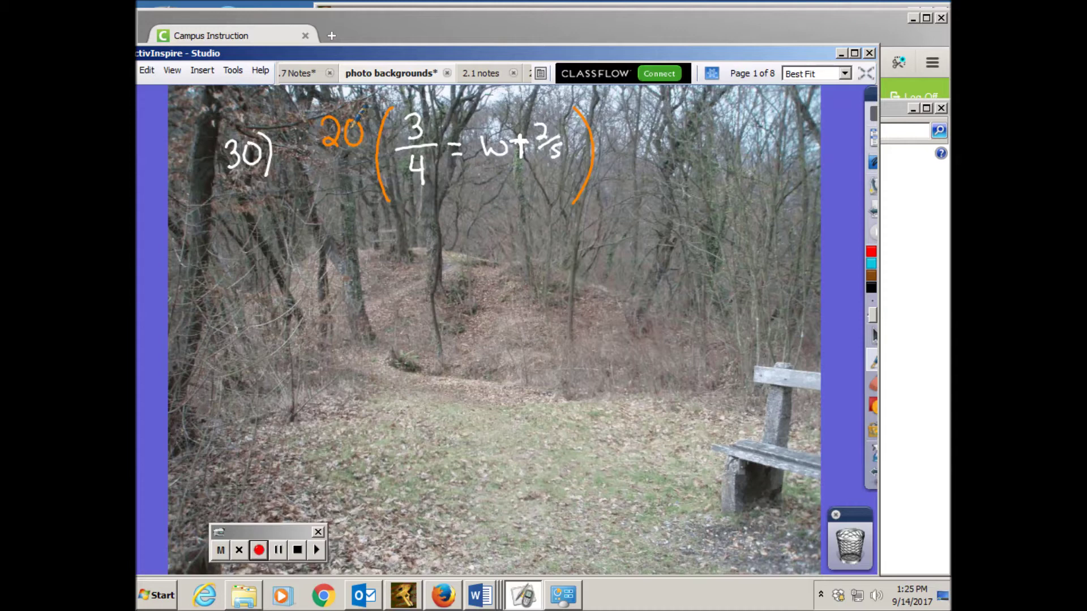
pyautogui.moveTo(326, 164)
pyautogui.mouseDown()
pyautogui.moveTo(362, 160)
pyautogui.moveTo(344, 190)
pyautogui.mouseUp()
# Write 20·3 over 4 in orange below the equation on the left.
pyautogui.moveTo(220, 263)
pyautogui.mouseDown()
pyautogui.moveTo(239, 289)
pyautogui.moveTo(255, 260)
pyautogui.moveTo(306, 281)
pyautogui.moveTo(292, 291)
pyautogui.mouseUp()
pyautogui.click(275, 280)
pyautogui.moveTo(217, 309); pyautogui.dragTo(307, 305)
pyautogui.moveTo(263, 315)
pyautogui.mouseDown()
pyautogui.moveTo(254, 331)
pyautogui.moveTo(275, 316)
pyautogui.moveTo(261, 350)
pyautogui.mouseUp()
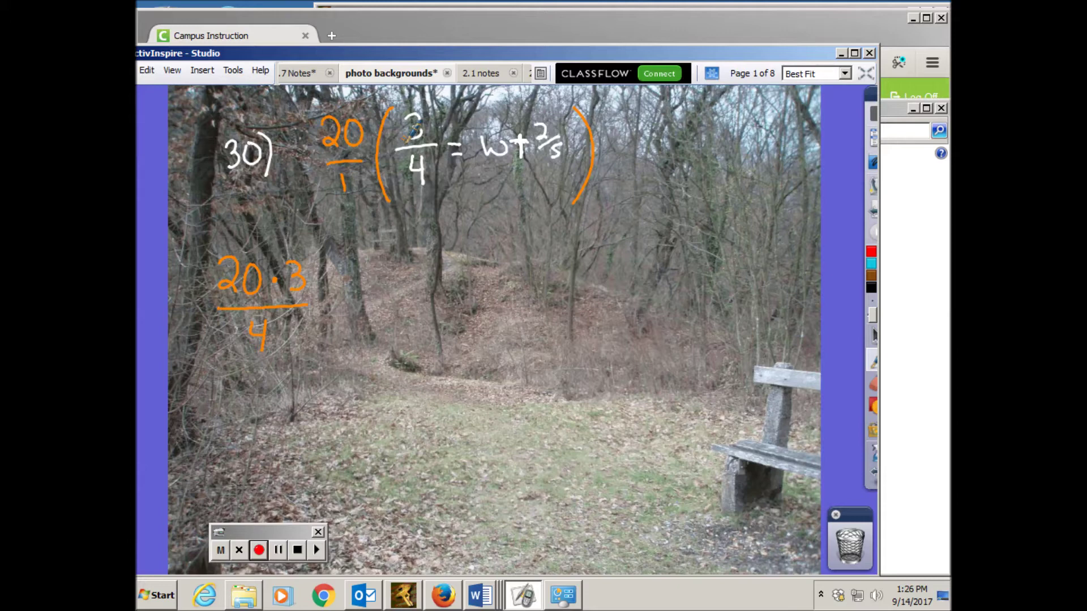
# Erase the orange 20·3/4 working and switch to a white pen.
pyautogui.moveTo(872, 363)
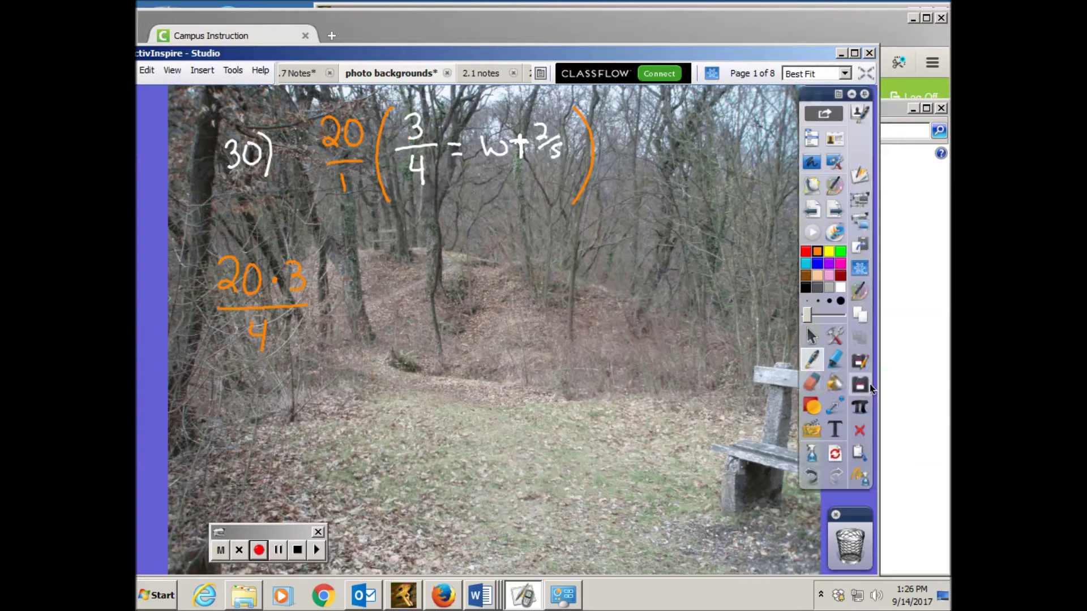
pyautogui.click(812, 383)
pyautogui.moveTo(295, 289)
pyautogui.mouseDown()
pyautogui.moveTo(283, 306)
pyautogui.moveTo(254, 255)
pyautogui.mouseUp()
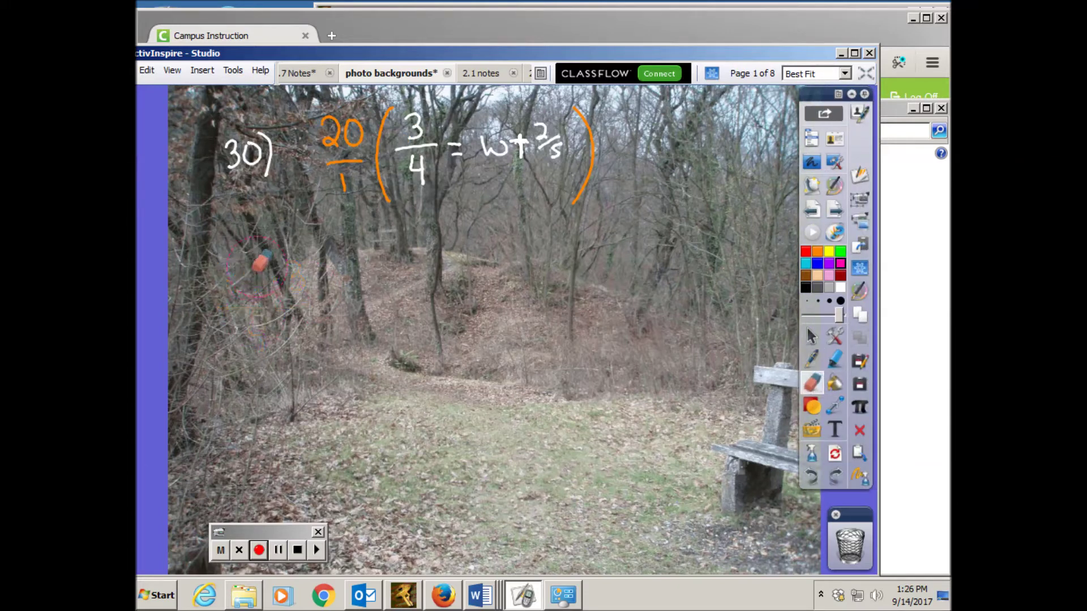
pyautogui.moveTo(869, 327)
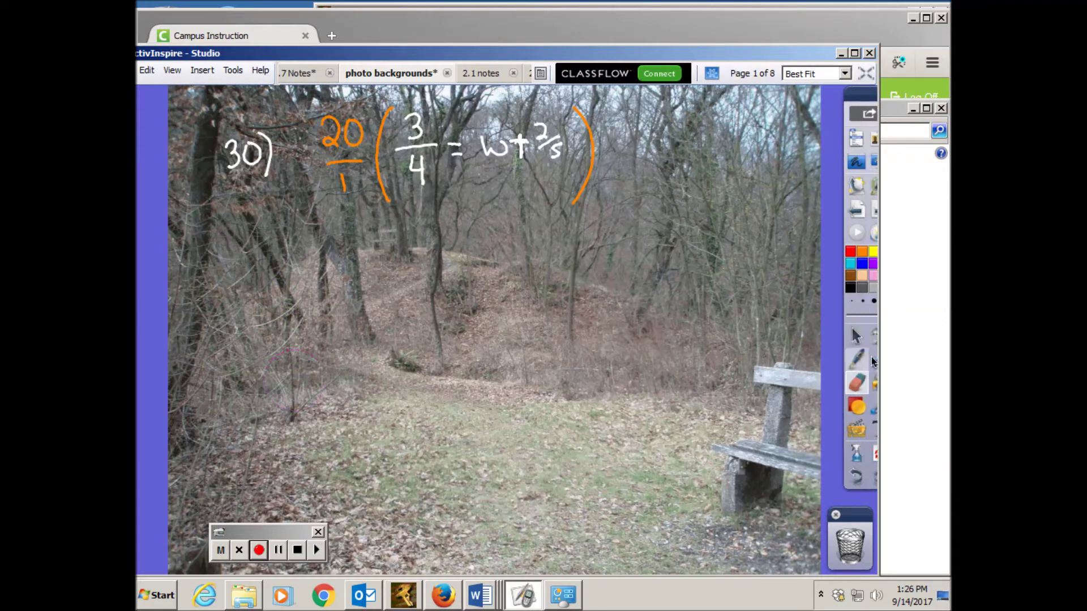
pyautogui.click(812, 358)
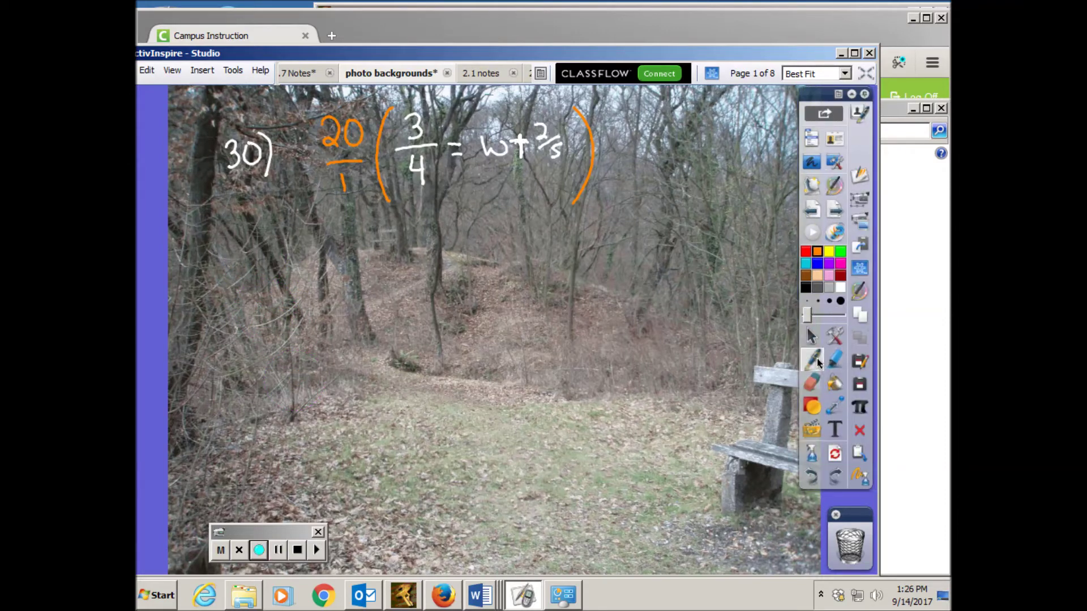
pyautogui.click(842, 289)
# Handwrite 15 = 20w + 8 below the bracketed equation.
pyautogui.moveTo(401, 235)
pyautogui.mouseDown()
pyautogui.moveTo(403, 283)
pyautogui.moveTo(413, 243)
pyautogui.moveTo(419, 282)
pyautogui.mouseUp()
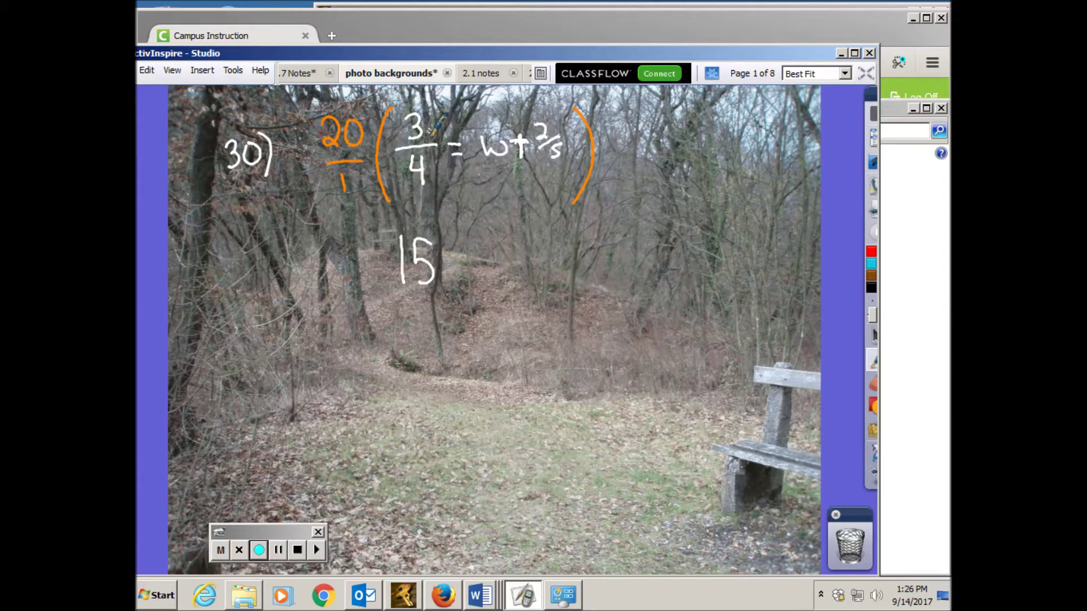
pyautogui.moveTo(457, 261); pyautogui.dragTo(472, 271)
pyautogui.moveTo(488, 249); pyautogui.dragTo(510, 283)
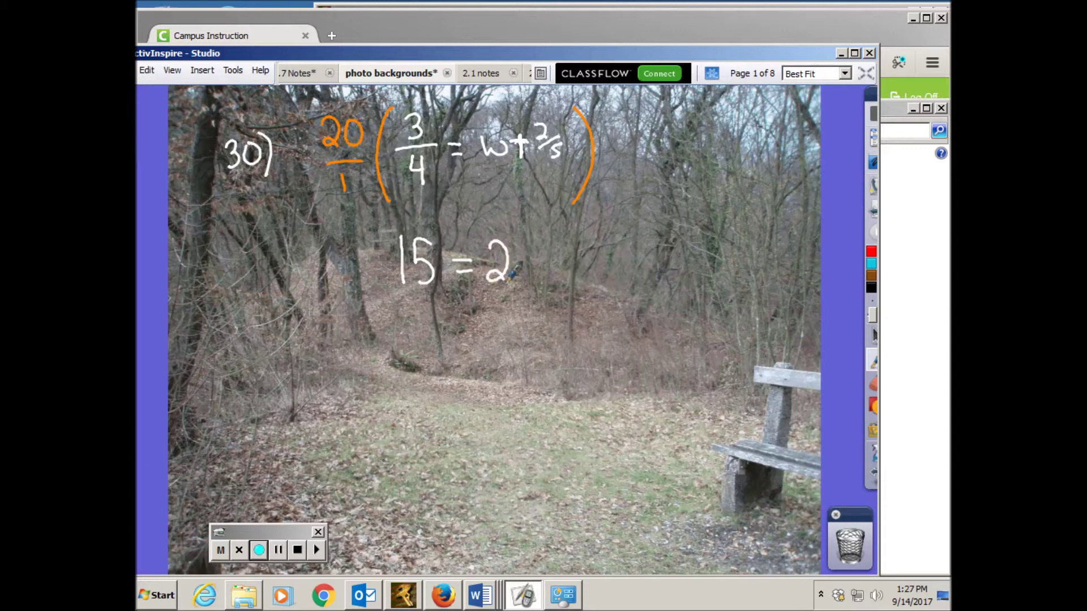
pyautogui.moveTo(528, 243)
pyautogui.mouseDown()
pyautogui.moveTo(515, 276)
pyautogui.moveTo(531, 245)
pyautogui.moveTo(566, 263)
pyautogui.mouseUp()
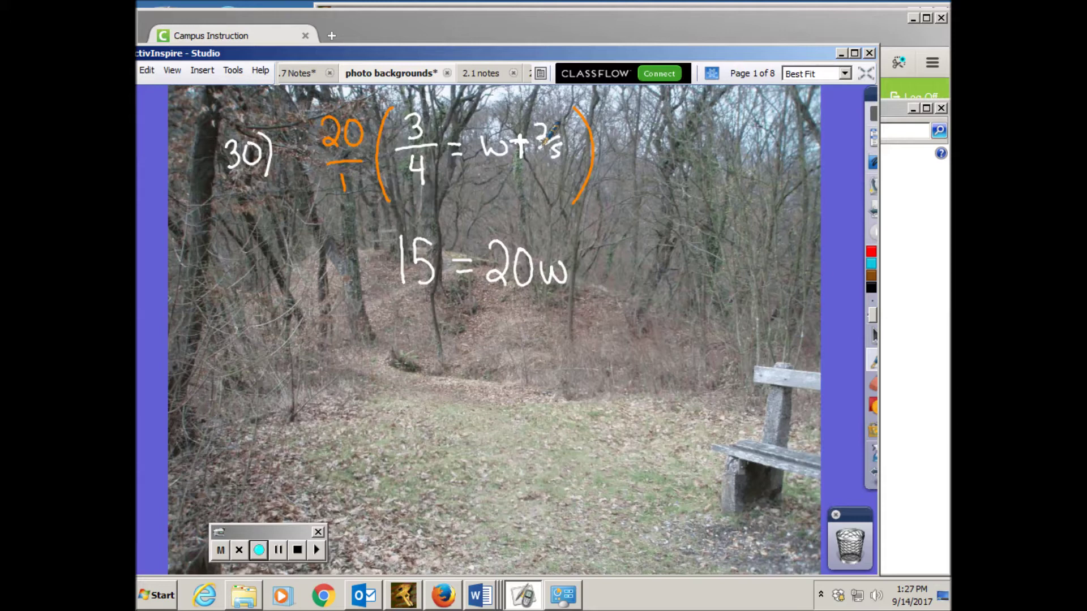
pyautogui.moveTo(591, 253); pyautogui.dragTo(590, 283)
pyautogui.moveTo(582, 271); pyautogui.dragTo(629, 249)
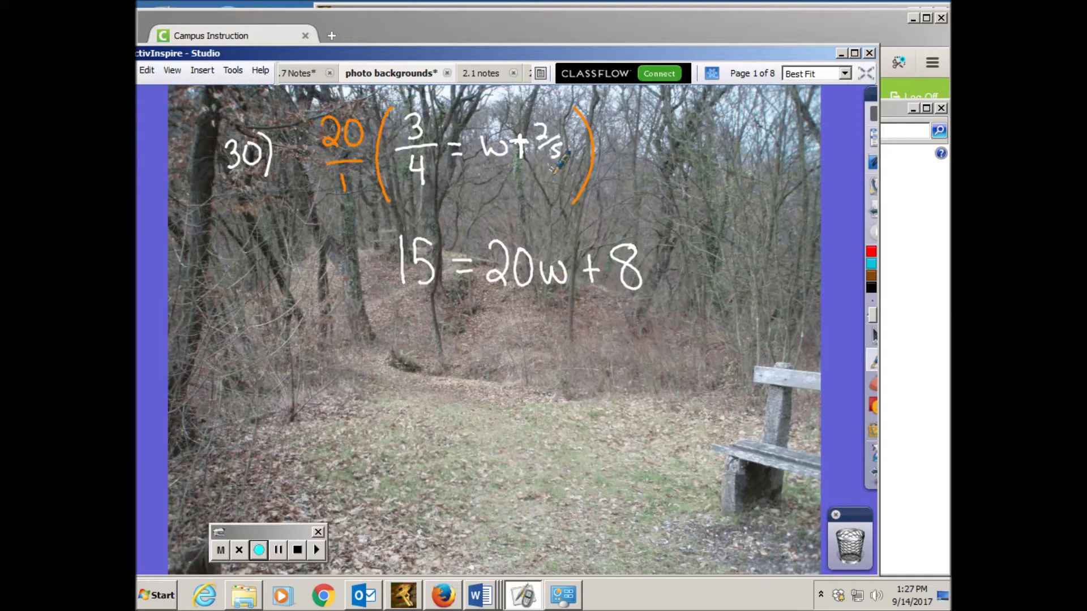
# Subtract 8 from both sides, rule a line, and write 7 = 20w.
pyautogui.moveTo(584, 339); pyautogui.dragTo(629, 318)
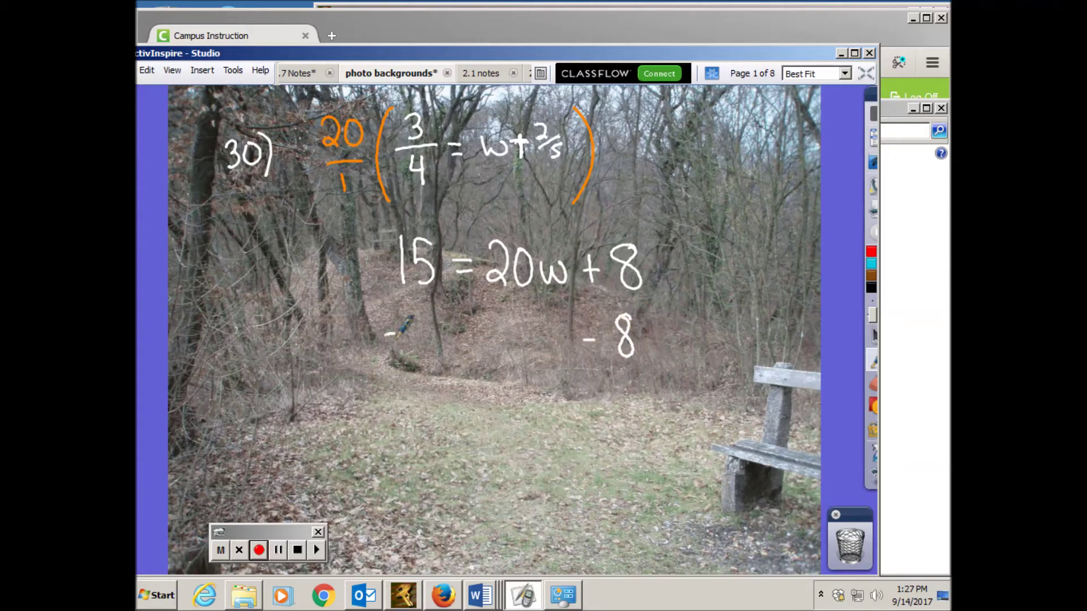
pyautogui.moveTo(384, 334); pyautogui.dragTo(424, 322)
pyautogui.moveTo(381, 374); pyautogui.dragTo(663, 373)
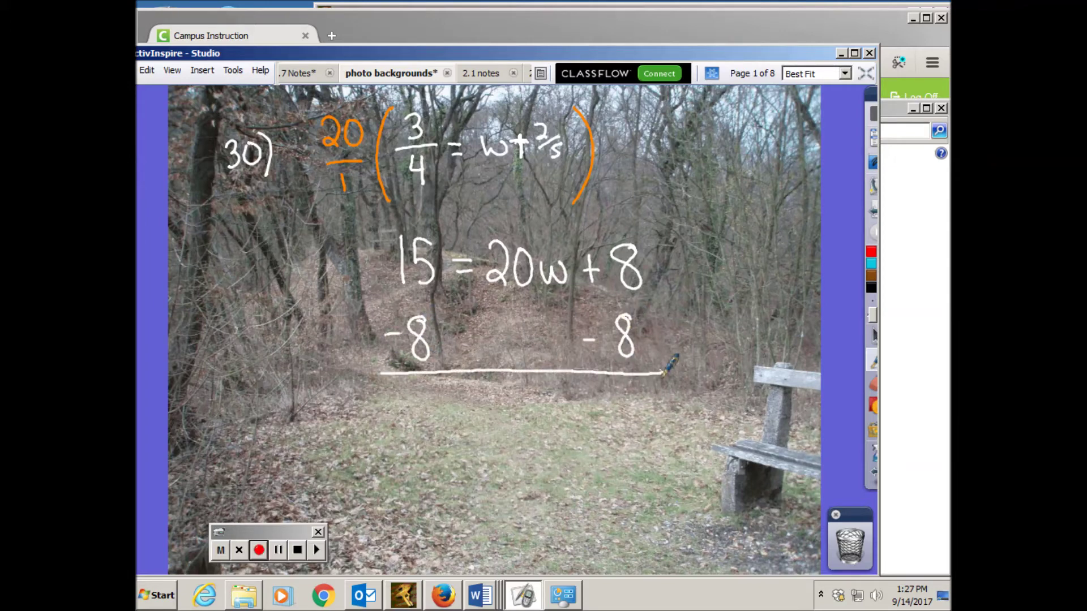
pyautogui.moveTo(408, 390)
pyautogui.mouseDown()
pyautogui.moveTo(416, 424)
pyautogui.moveTo(454, 417)
pyautogui.moveTo(484, 392)
pyautogui.moveTo(498, 422)
pyautogui.moveTo(516, 417)
pyautogui.moveTo(527, 396)
pyautogui.moveTo(550, 422)
pyautogui.moveTo(560, 401)
pyautogui.mouseUp()
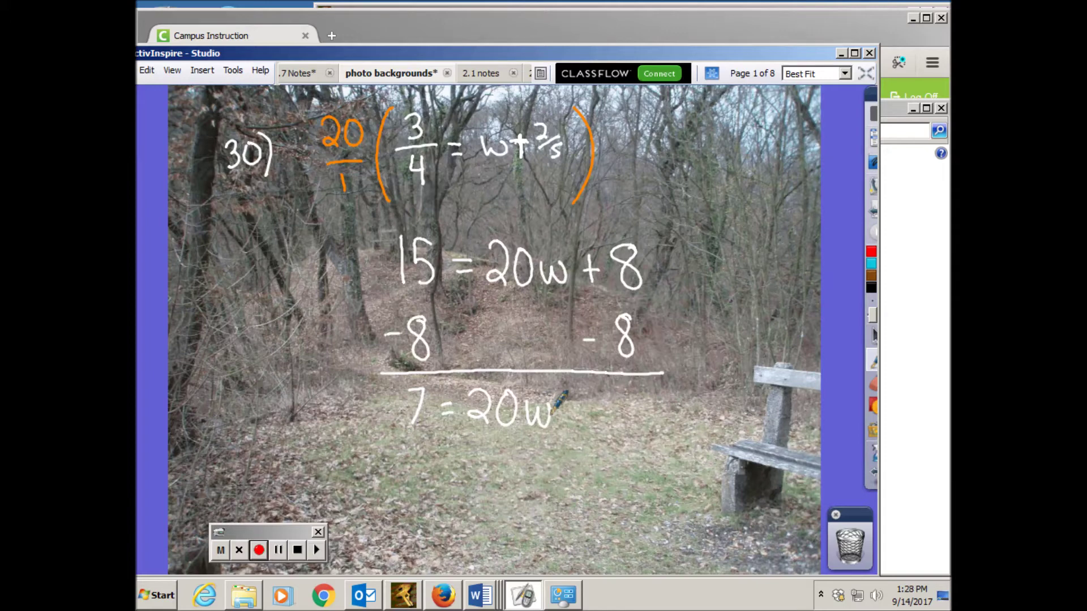
# Divide both sides by 20 in orange.
pyautogui.moveTo(870, 281)
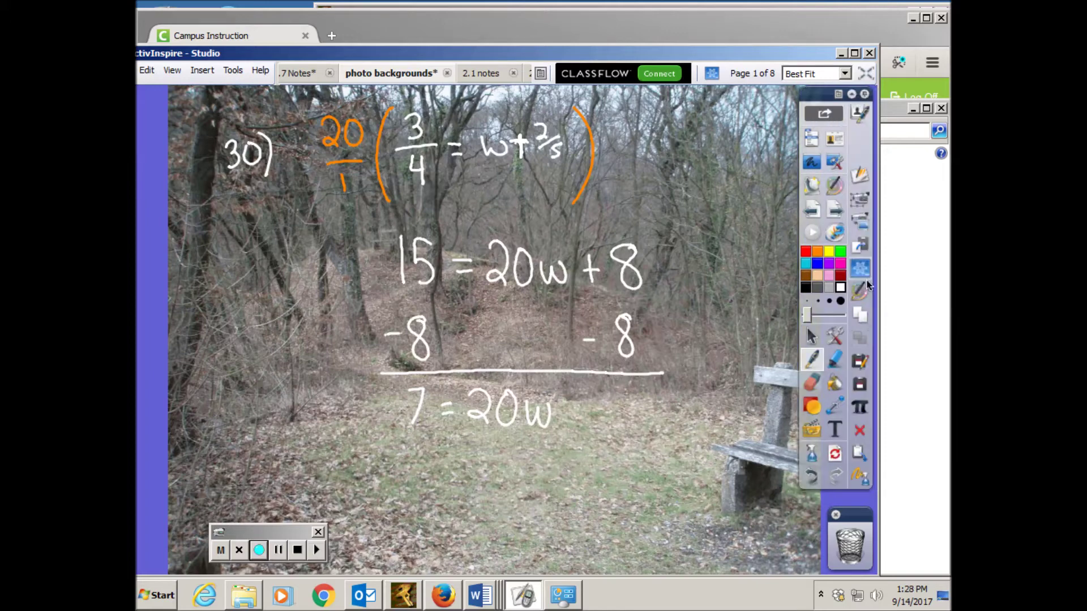
pyautogui.click(818, 254)
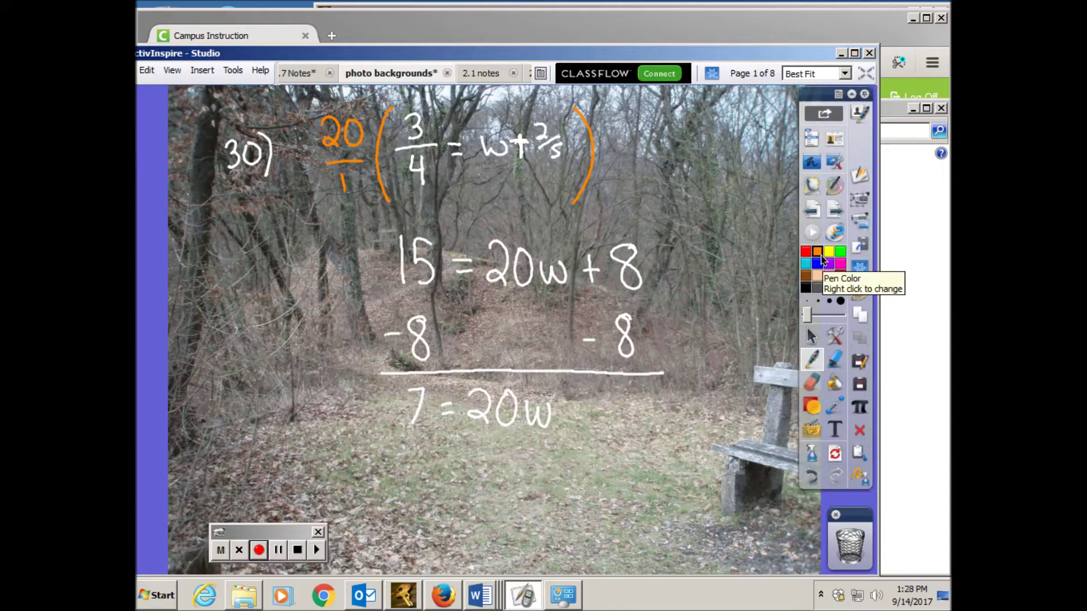
pyautogui.moveTo(356, 453)
pyautogui.mouseDown()
pyautogui.moveTo(371, 417)
pyautogui.moveTo(355, 444)
pyautogui.moveTo(365, 425)
pyautogui.mouseUp()
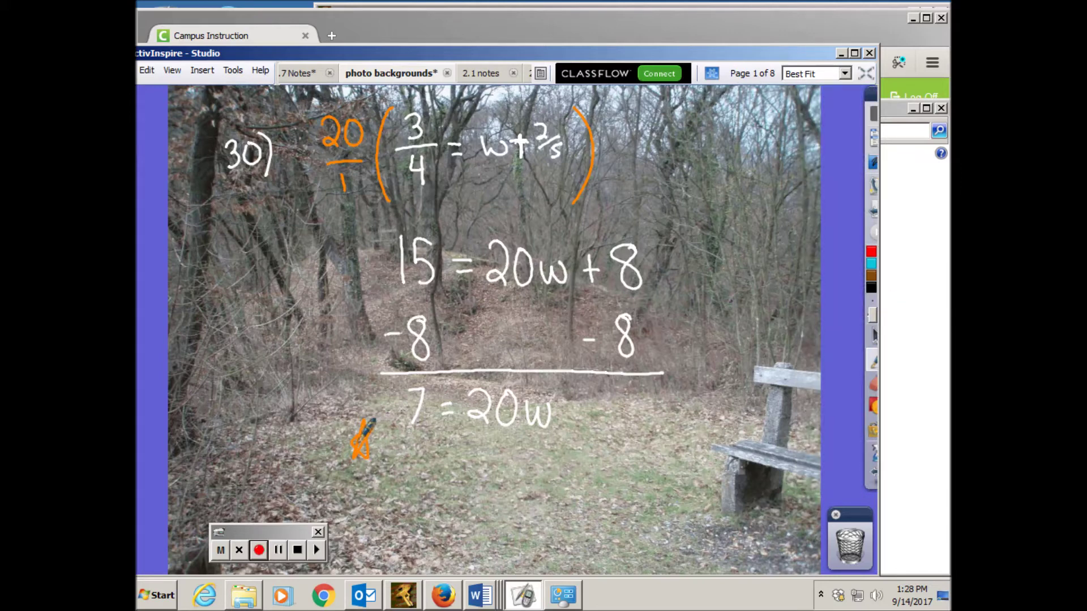
pyautogui.moveTo(476, 439)
pyautogui.mouseDown()
pyautogui.moveTo(522, 440)
pyautogui.moveTo(501, 469)
pyautogui.moveTo(512, 458)
pyautogui.mouseUp()
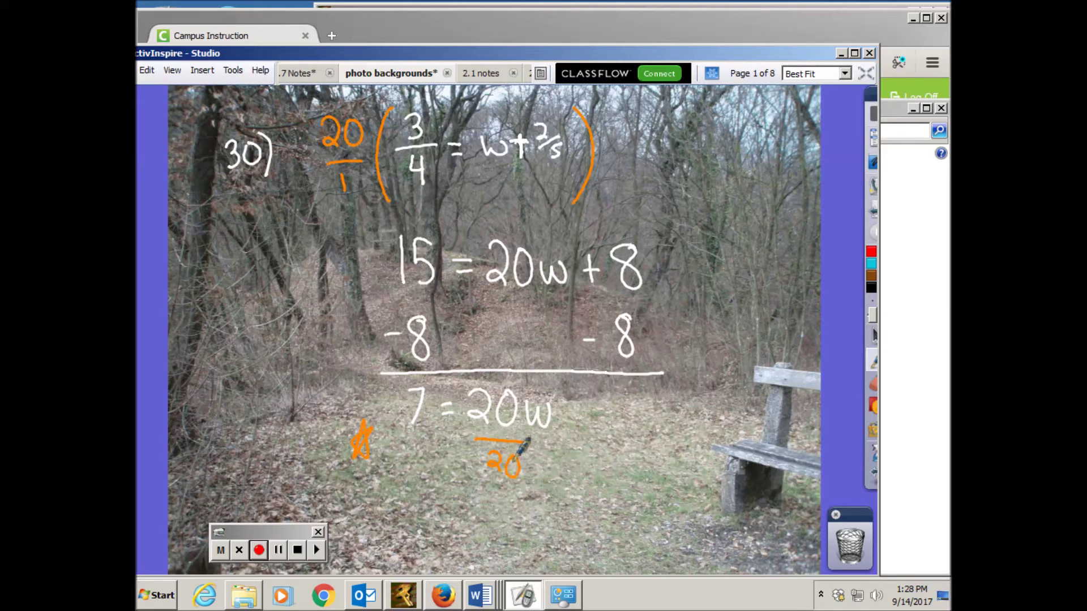
pyautogui.moveTo(392, 432)
pyautogui.mouseDown()
pyautogui.moveTo(433, 431)
pyautogui.moveTo(416, 463)
pyautogui.moveTo(426, 448)
pyautogui.mouseUp()
# Write and circle 7/20 = w in white, then turn to problem 31's page.
pyautogui.moveTo(868, 357)
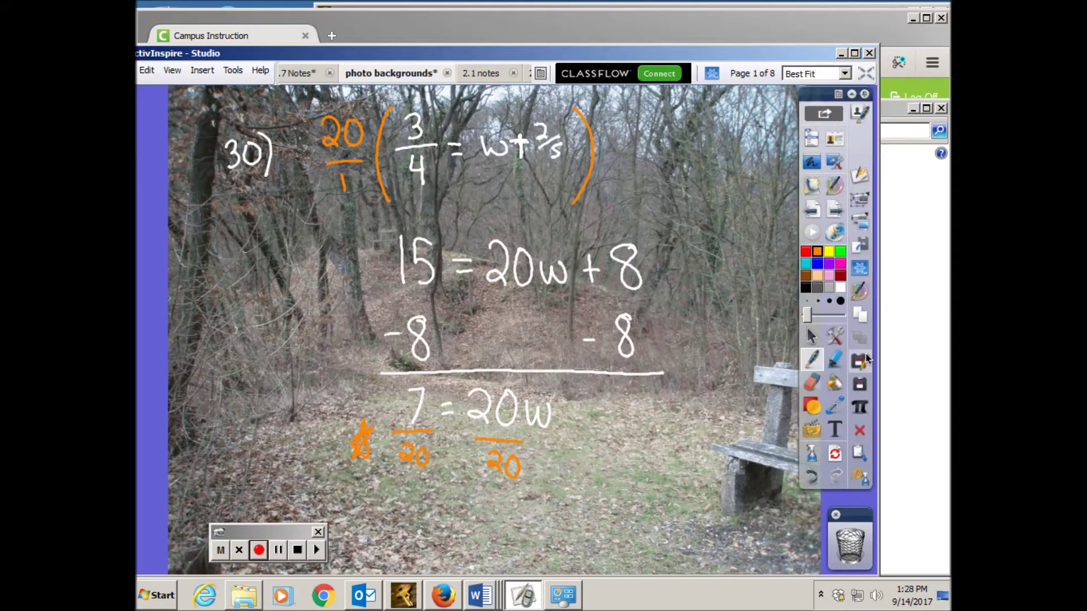
pyautogui.click(840, 288)
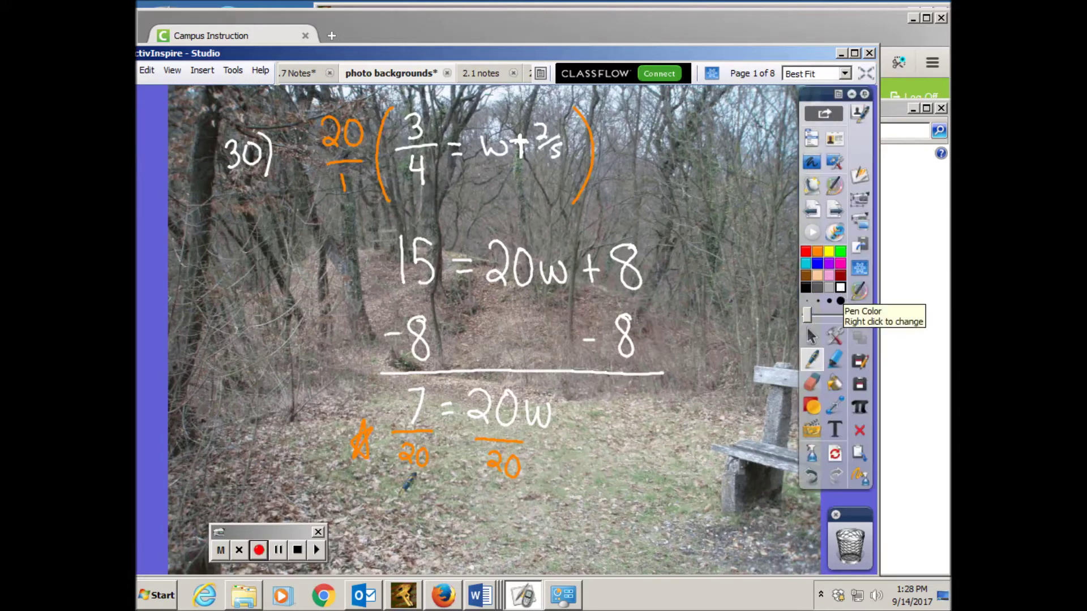
pyautogui.moveTo(387, 491)
pyautogui.mouseDown()
pyautogui.moveTo(392, 514)
pyautogui.moveTo(429, 517)
pyautogui.moveTo(392, 550)
pyautogui.moveTo(403, 564)
pyautogui.mouseUp()
pyautogui.moveTo(416, 533)
pyautogui.mouseDown()
pyautogui.moveTo(410, 560)
pyautogui.moveTo(418, 535)
pyautogui.moveTo(462, 516)
pyautogui.moveTo(469, 525)
pyautogui.mouseUp()
pyautogui.moveTo(478, 508)
pyautogui.mouseDown()
pyautogui.moveTo(488, 532)
pyautogui.moveTo(498, 530)
pyautogui.moveTo(502, 510)
pyautogui.moveTo(396, 463)
pyautogui.moveTo(371, 543)
pyautogui.moveTo(396, 561)
pyautogui.mouseUp()
pyautogui.moveTo(537, 504)
pyautogui.mouseDown()
pyautogui.moveTo(534, 527)
pyautogui.moveTo(470, 569)
pyautogui.mouseUp()
pyautogui.click(839, 216)
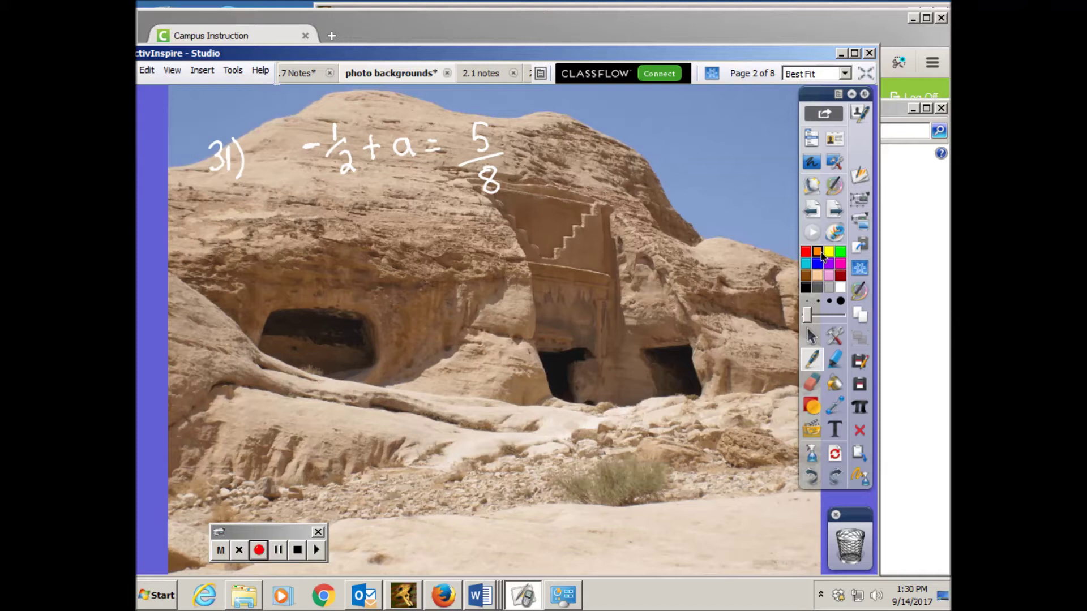
# Wrap −1/2 + a = 5/8 in orange brackets with 8/1 written in front.
pyautogui.moveTo(313, 110)
pyautogui.mouseDown()
pyautogui.moveTo(286, 164)
pyautogui.moveTo(297, 214)
pyautogui.mouseUp()
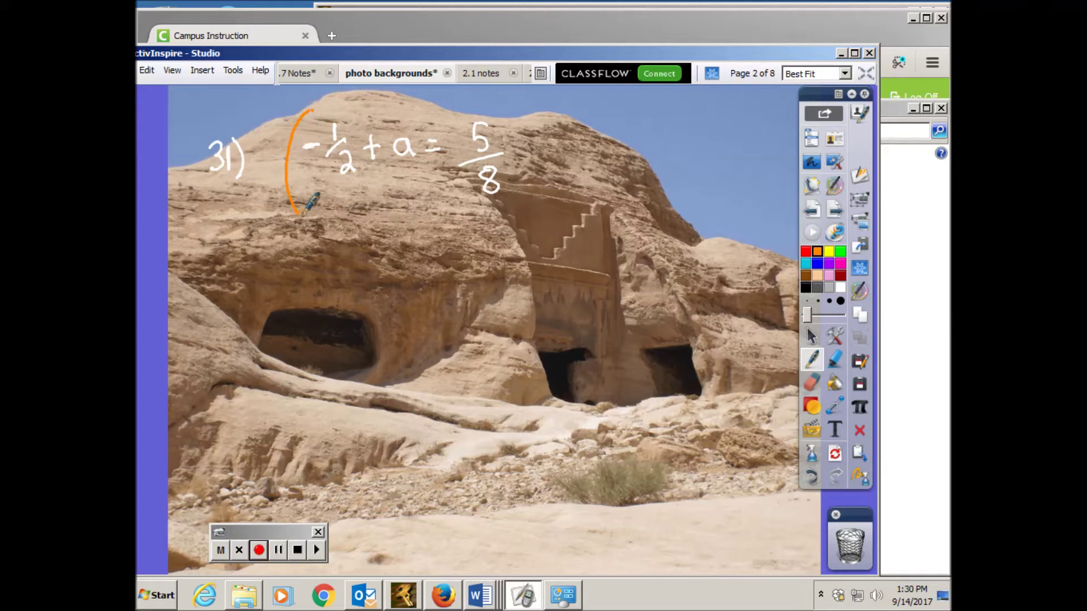
pyautogui.moveTo(523, 108); pyautogui.dragTo(525, 214)
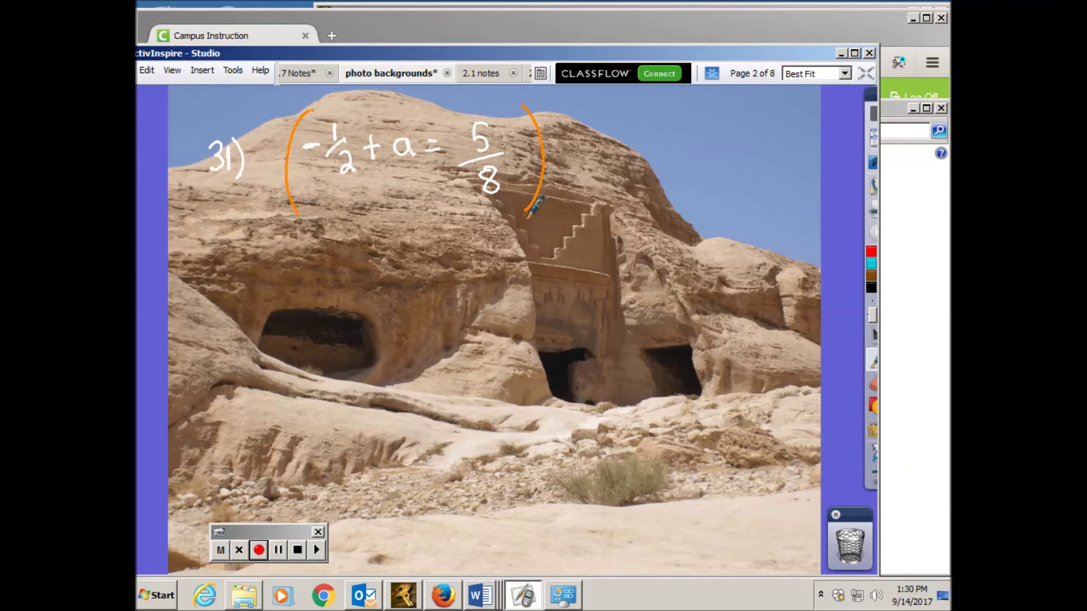
pyautogui.moveTo(272, 129)
pyautogui.mouseDown()
pyautogui.moveTo(255, 148)
pyautogui.moveTo(271, 148)
pyautogui.moveTo(267, 131)
pyautogui.mouseUp()
pyautogui.moveTo(252, 176)
pyautogui.mouseDown()
pyautogui.moveTo(270, 174)
pyautogui.moveTo(263, 216)
pyautogui.mouseUp()
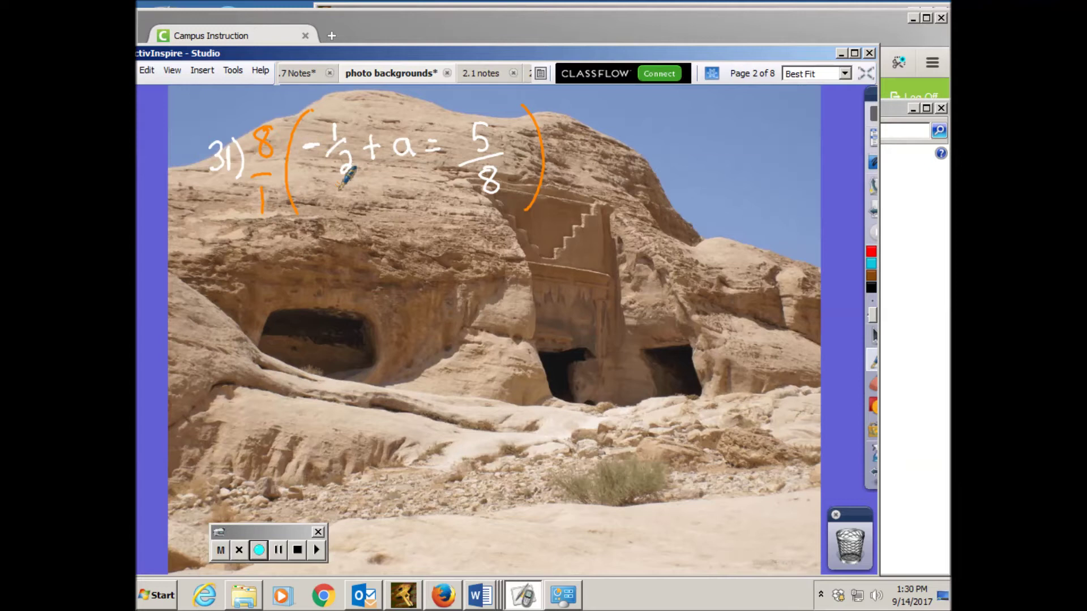
# Switch to white ink and write −4 + 8a = 5 below the bracketed equation.
pyautogui.click(872, 366)
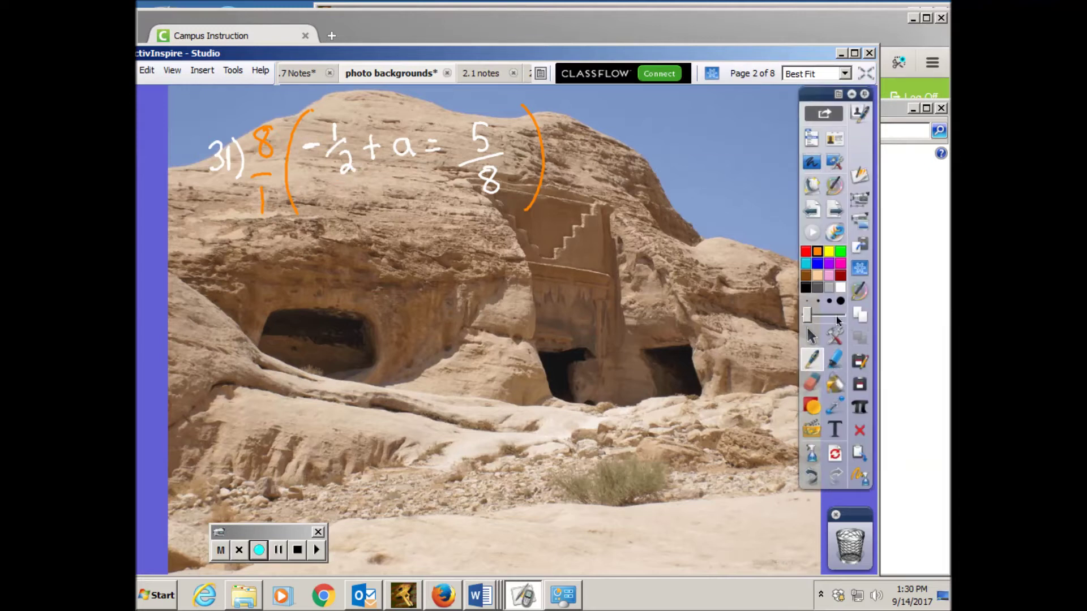
pyautogui.click(841, 290)
pyautogui.moveTo(289, 256)
pyautogui.mouseDown()
pyautogui.moveTo(331, 258)
pyautogui.moveTo(324, 285)
pyautogui.moveTo(356, 266)
pyautogui.mouseUp()
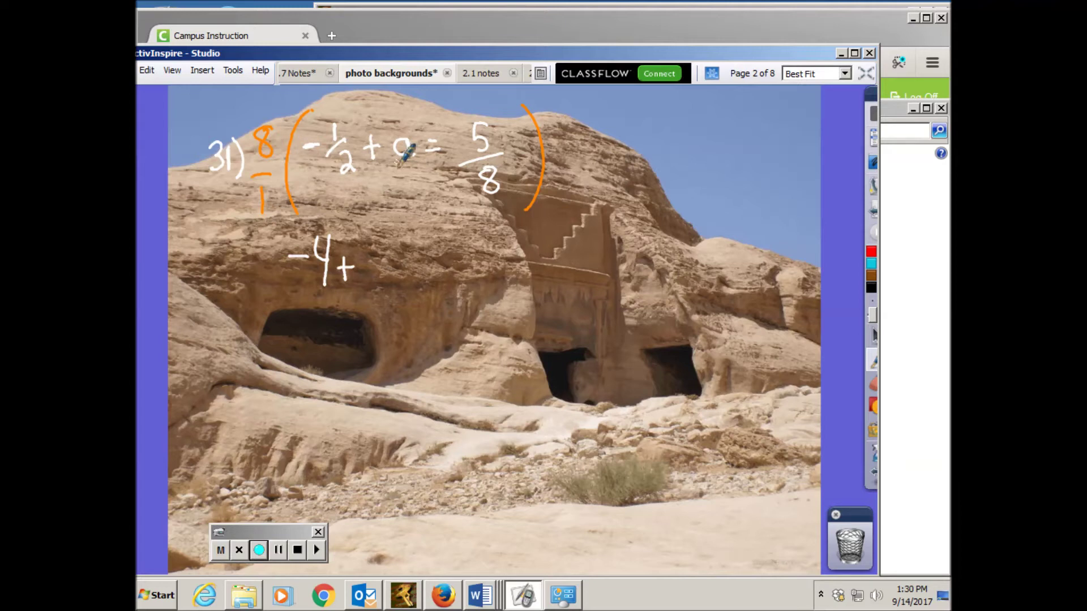
pyautogui.moveTo(375, 252)
pyautogui.mouseDown()
pyautogui.moveTo(402, 283)
pyautogui.moveTo(433, 277)
pyautogui.mouseUp()
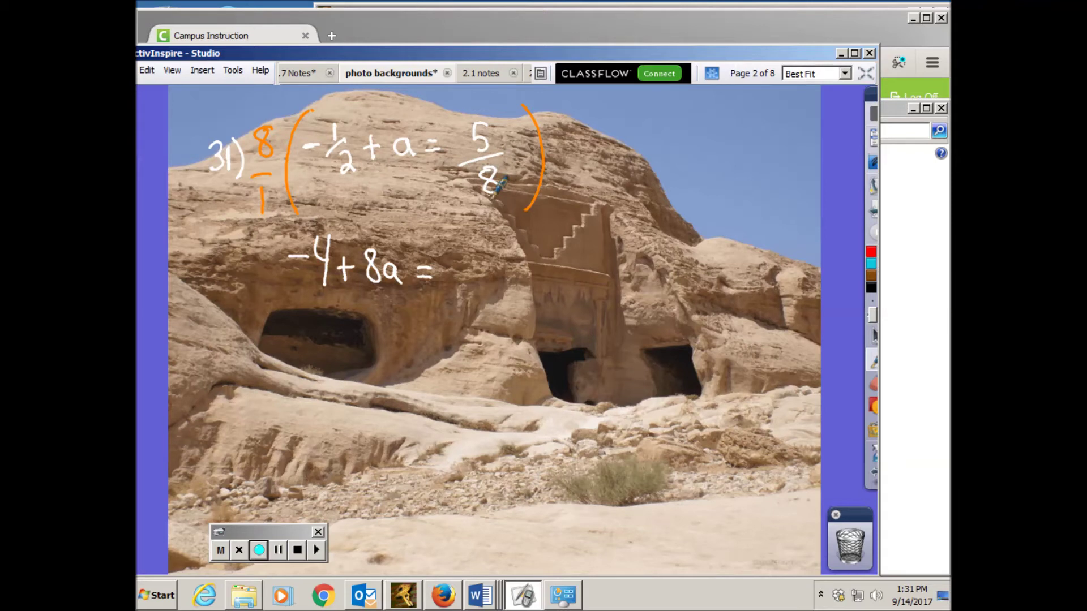
pyautogui.moveTo(470, 256); pyautogui.dragTo(463, 276)
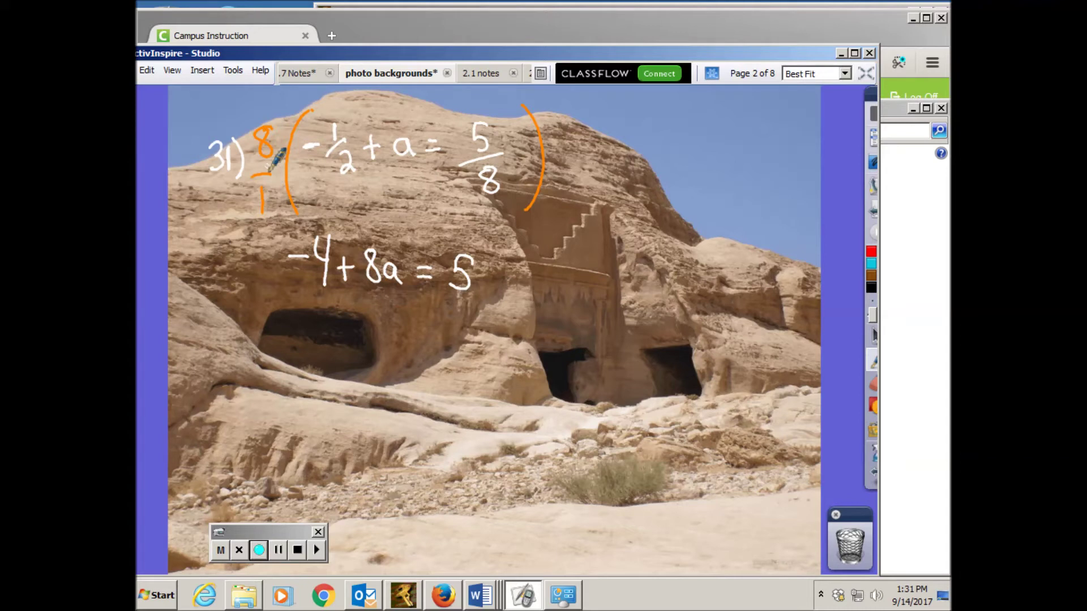
# Add 4 to both sides, rule a line, and write 8a = 9.
pyautogui.moveTo(298, 303)
pyautogui.mouseDown()
pyautogui.moveTo(299, 334)
pyautogui.moveTo(308, 318)
pyautogui.mouseUp()
pyautogui.moveTo(311, 305); pyautogui.dragTo(320, 338)
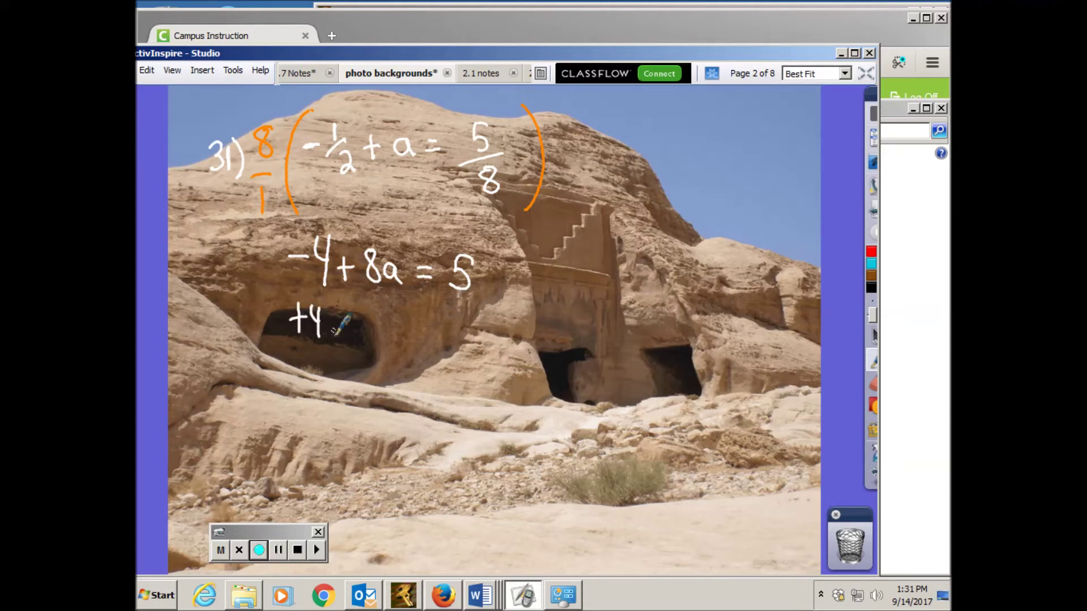
pyautogui.moveTo(439, 306)
pyautogui.mouseDown()
pyautogui.moveTo(439, 334)
pyautogui.moveTo(451, 318)
pyautogui.mouseUp()
pyautogui.moveTo(460, 305); pyautogui.dragTo(465, 338)
pyautogui.moveTo(280, 357); pyautogui.dragTo(491, 347)
pyautogui.moveTo(369, 370)
pyautogui.mouseDown()
pyautogui.moveTo(357, 382)
pyautogui.moveTo(397, 397)
pyautogui.moveTo(423, 380)
pyautogui.moveTo(427, 391)
pyautogui.mouseUp()
pyautogui.moveTo(447, 374)
pyautogui.mouseDown()
pyautogui.moveTo(437, 386)
pyautogui.moveTo(454, 403)
pyautogui.mouseUp()
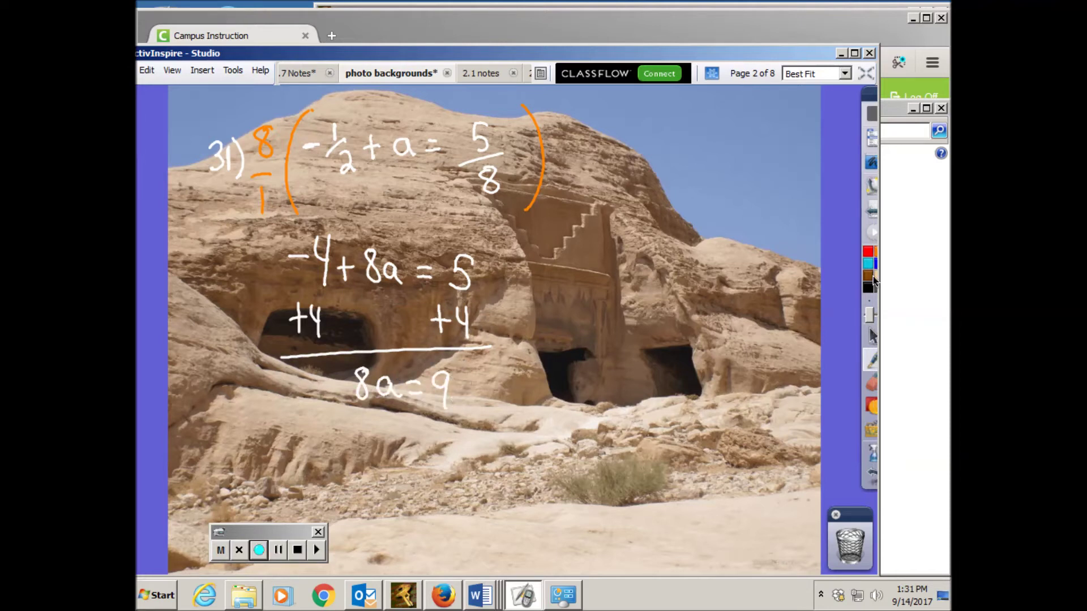
# Divide both sides by 8 in red and write the answer a = 9/8.
pyautogui.moveTo(871, 263)
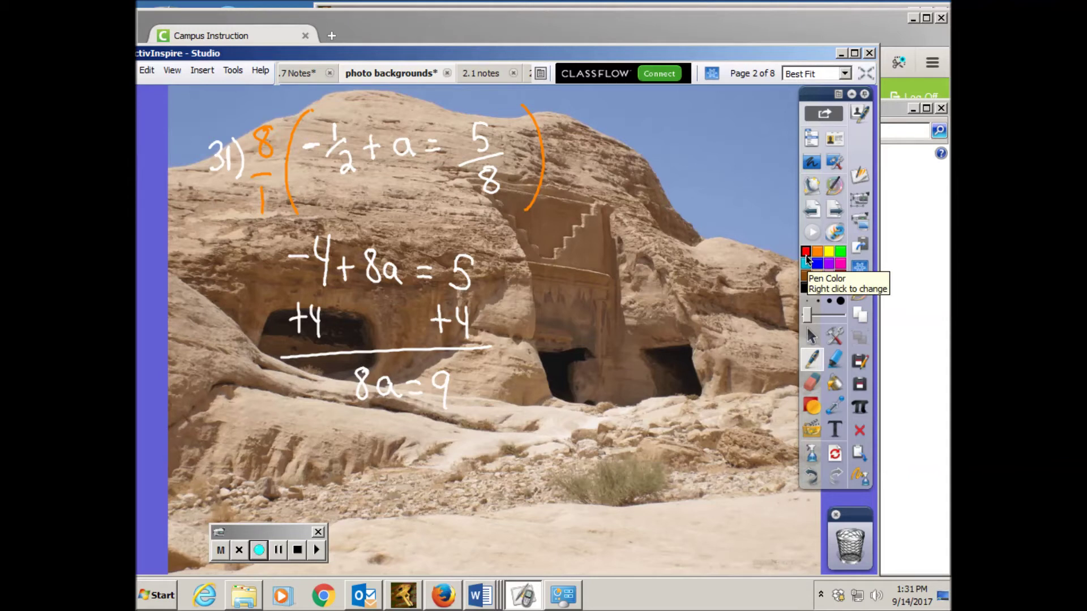
pyautogui.moveTo(347, 407)
pyautogui.mouseDown()
pyautogui.moveTo(406, 411)
pyautogui.moveTo(379, 426)
pyautogui.moveTo(470, 417)
pyautogui.moveTo(450, 447)
pyautogui.moveTo(458, 433)
pyautogui.mouseUp()
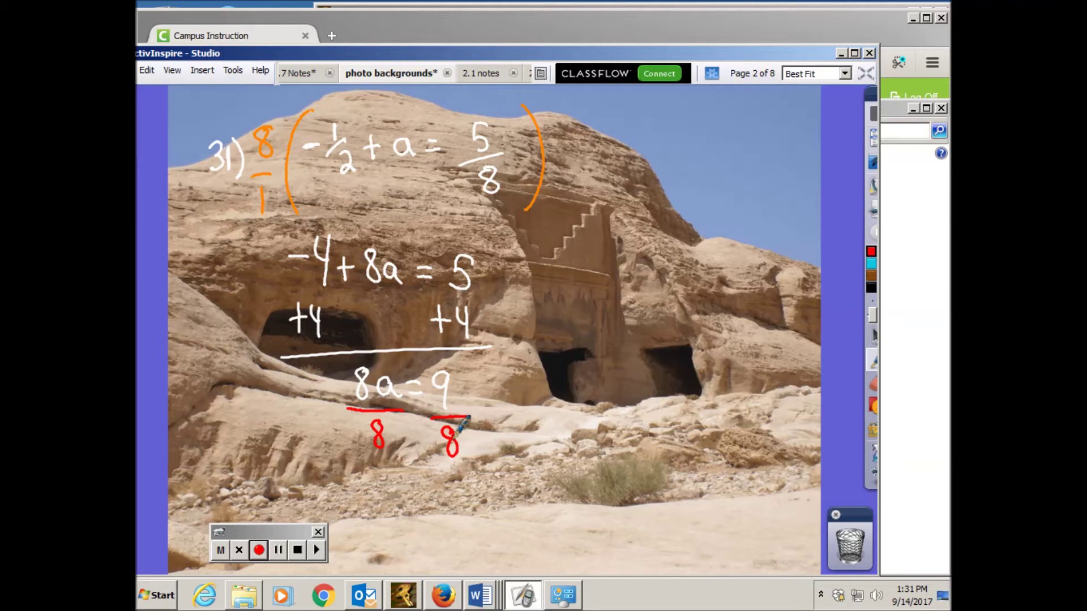
pyautogui.moveTo(386, 494)
pyautogui.mouseDown()
pyautogui.moveTo(375, 502)
pyautogui.moveTo(390, 524)
pyautogui.moveTo(405, 502)
pyautogui.mouseUp()
pyautogui.moveTo(398, 508)
pyautogui.mouseDown()
pyautogui.moveTo(426, 487)
pyautogui.moveTo(450, 524)
pyautogui.moveTo(419, 456)
pyautogui.moveTo(467, 476)
pyautogui.mouseUp()
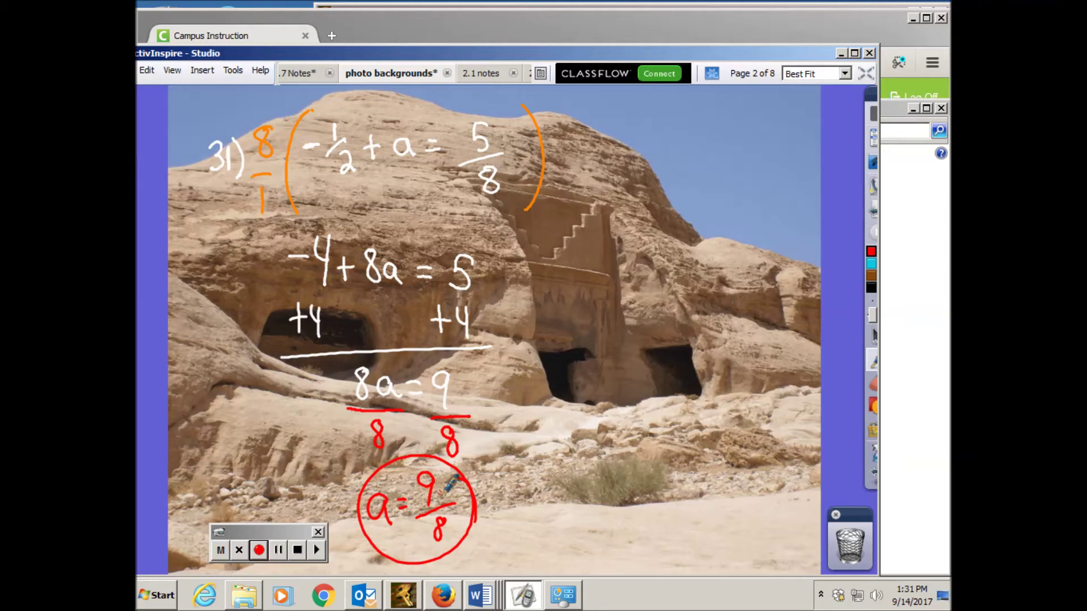
# Turn to problem 32's page and bracket −t/7 = 1/15 in orange.
pyautogui.moveTo(871, 238)
pyautogui.click(834, 210)
pyautogui.click(821, 255)
pyautogui.moveTo(472, 123); pyautogui.dragTo(482, 232)
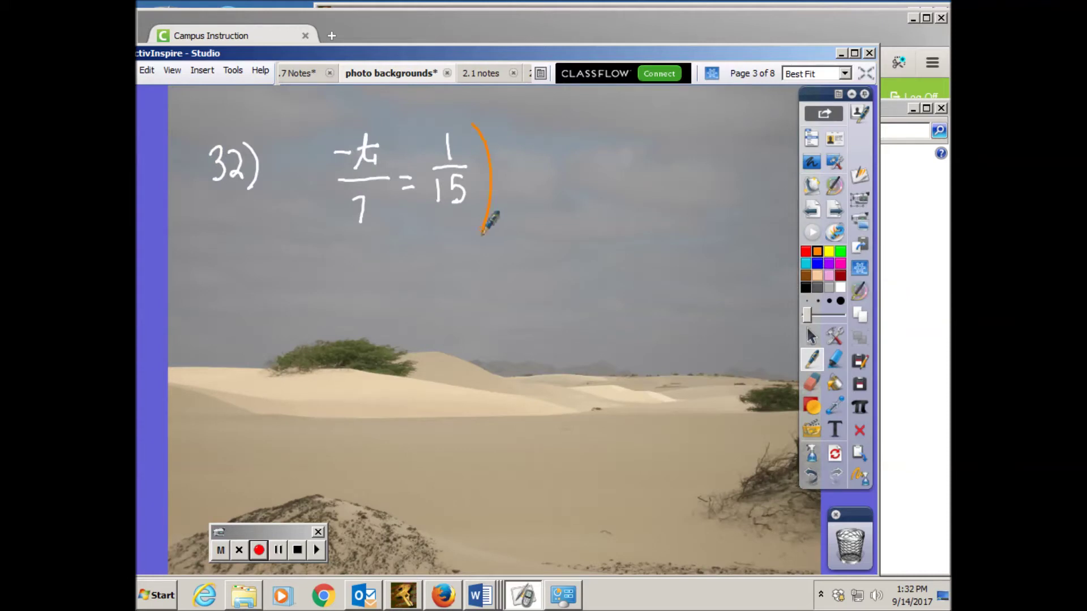
pyautogui.moveTo(345, 119); pyautogui.dragTo(328, 250)
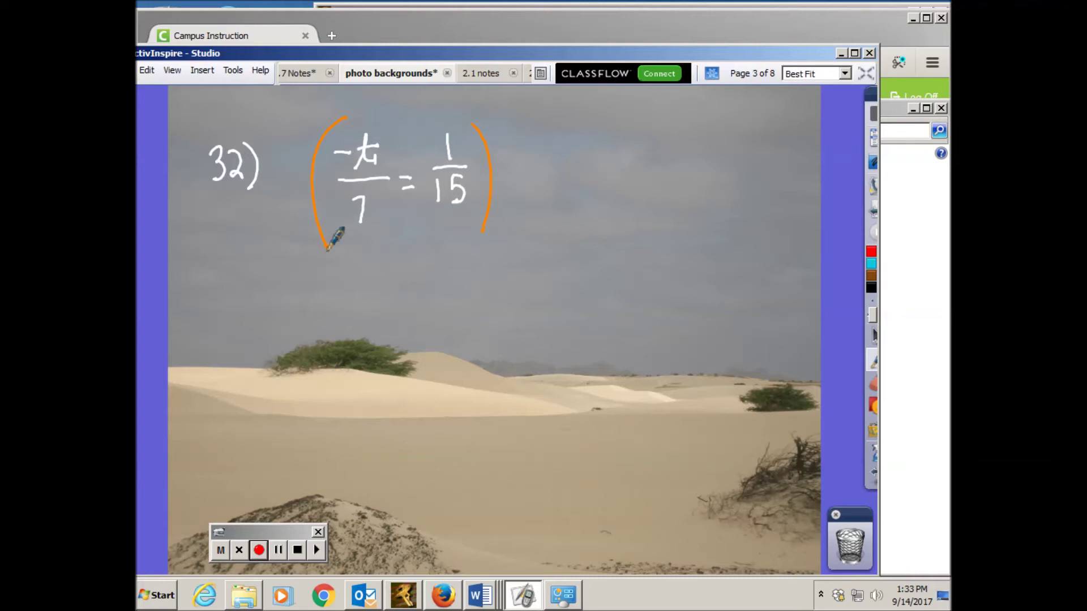
# Work out 15 × 7 = 105 in orange at upper right, erasing stray strokes.
pyautogui.moveTo(639, 127)
pyautogui.mouseDown()
pyautogui.moveTo(635, 165)
pyautogui.moveTo(656, 130)
pyautogui.moveTo(674, 146)
pyautogui.moveTo(669, 164)
pyautogui.mouseUp()
pyautogui.moveTo(668, 199); pyautogui.dragTo(658, 246)
pyautogui.moveTo(633, 204); pyautogui.dragTo(625, 286)
pyautogui.moveTo(625, 266)
pyautogui.mouseDown()
pyautogui.moveTo(614, 286)
pyautogui.moveTo(659, 285)
pyautogui.moveTo(680, 300)
pyautogui.moveTo(622, 352)
pyautogui.moveTo(640, 326)
pyautogui.moveTo(659, 331)
pyautogui.moveTo(663, 354)
pyautogui.mouseUp()
pyautogui.moveTo(872, 373)
pyautogui.click(812, 382)
pyautogui.moveTo(643, 141)
pyautogui.mouseDown()
pyautogui.moveTo(660, 150)
pyautogui.moveTo(650, 158)
pyautogui.mouseUp()
pyautogui.click(812, 360)
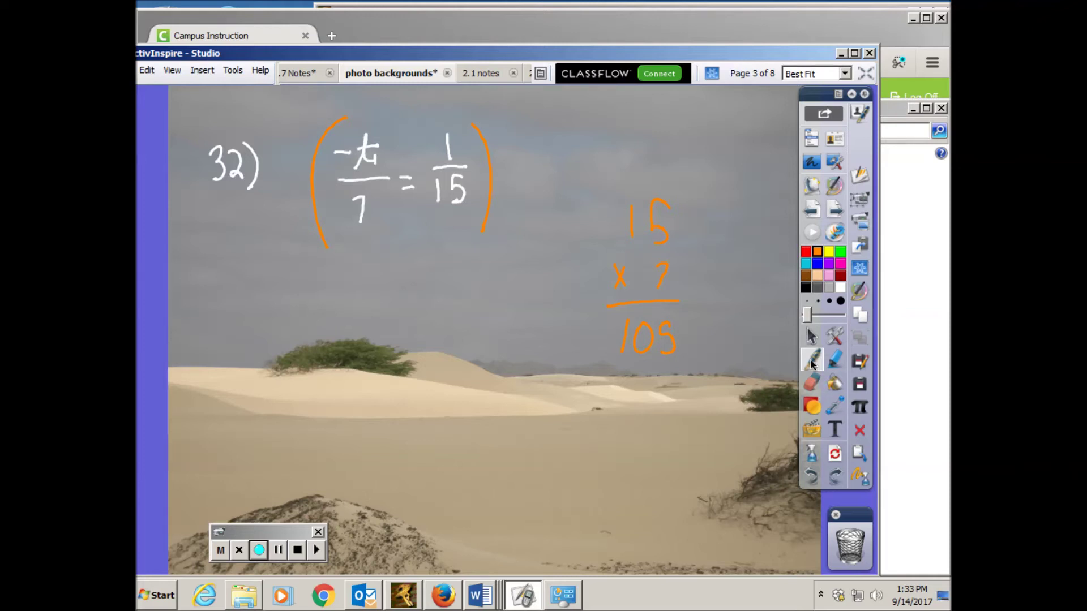
# Write 105/1 before the bracket, then −15t = 7 below in white.
pyautogui.moveTo(275, 142)
pyautogui.mouseDown()
pyautogui.moveTo(271, 173)
pyautogui.moveTo(288, 144)
pyautogui.moveTo(308, 150)
pyautogui.moveTo(286, 169)
pyautogui.moveTo(282, 232)
pyautogui.mouseUp()
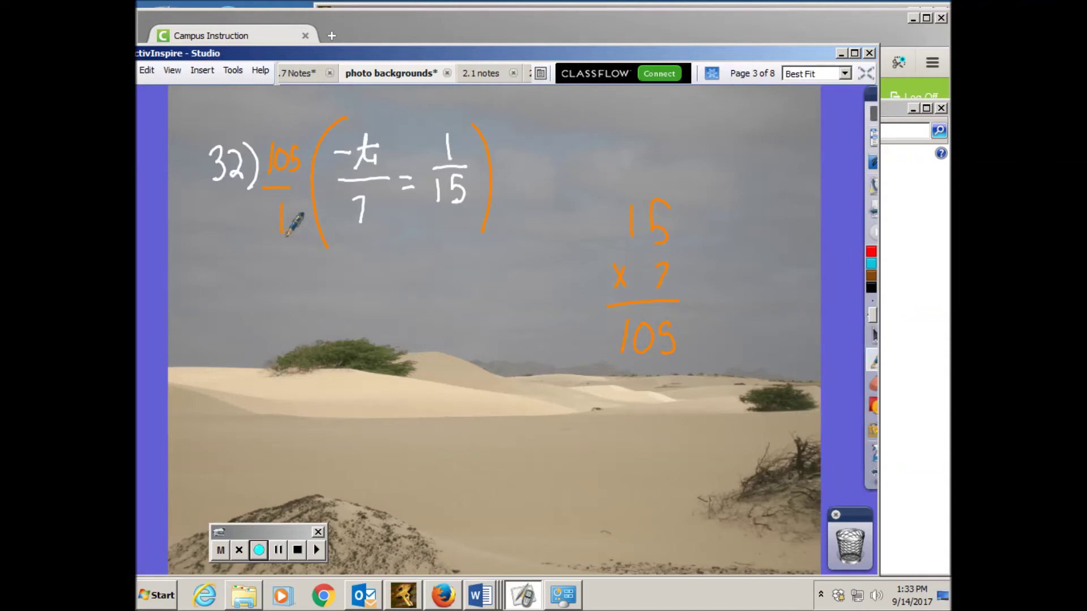
pyautogui.moveTo(872, 362)
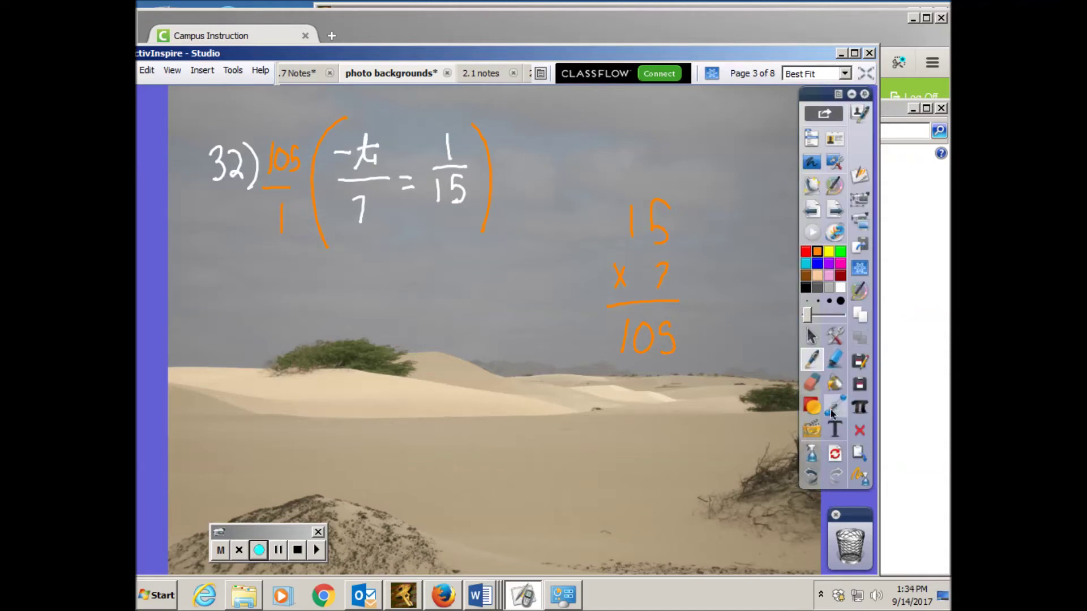
pyautogui.click(840, 288)
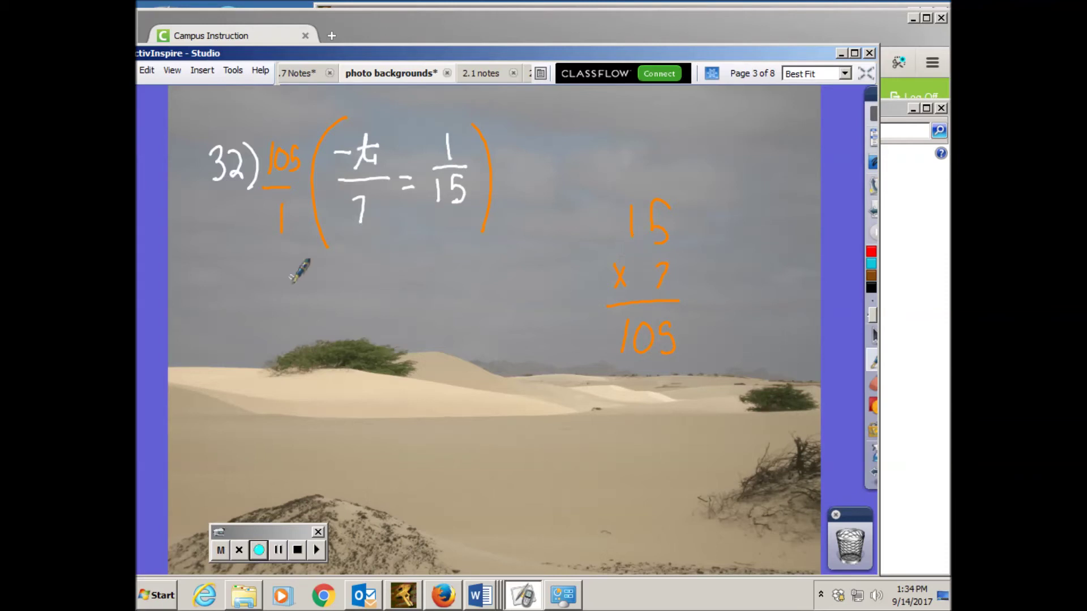
pyautogui.moveTo(273, 287)
pyautogui.mouseDown()
pyautogui.moveTo(292, 287)
pyautogui.moveTo(300, 310)
pyautogui.mouseUp()
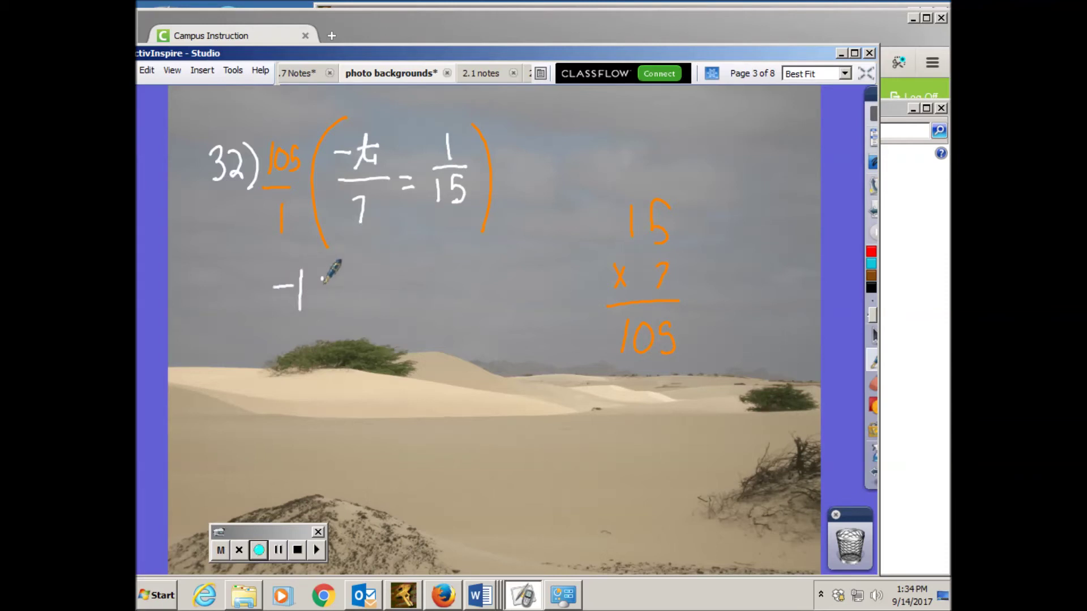
pyautogui.moveTo(321, 272)
pyautogui.mouseDown()
pyautogui.moveTo(310, 277)
pyautogui.moveTo(326, 310)
pyautogui.moveTo(339, 286)
pyautogui.moveTo(346, 314)
pyautogui.moveTo(347, 287)
pyautogui.moveTo(379, 296)
pyautogui.mouseUp()
pyautogui.moveTo(362, 306); pyautogui.dragTo(381, 306)
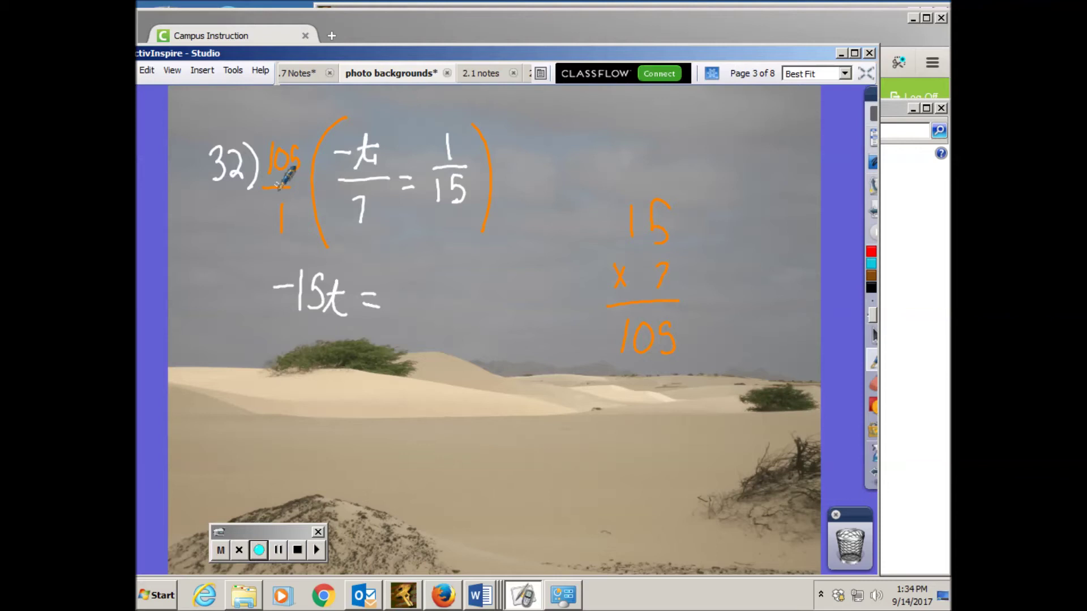
pyautogui.moveTo(398, 274)
pyautogui.mouseDown()
pyautogui.moveTo(420, 272)
pyautogui.moveTo(404, 326)
pyautogui.mouseUp()
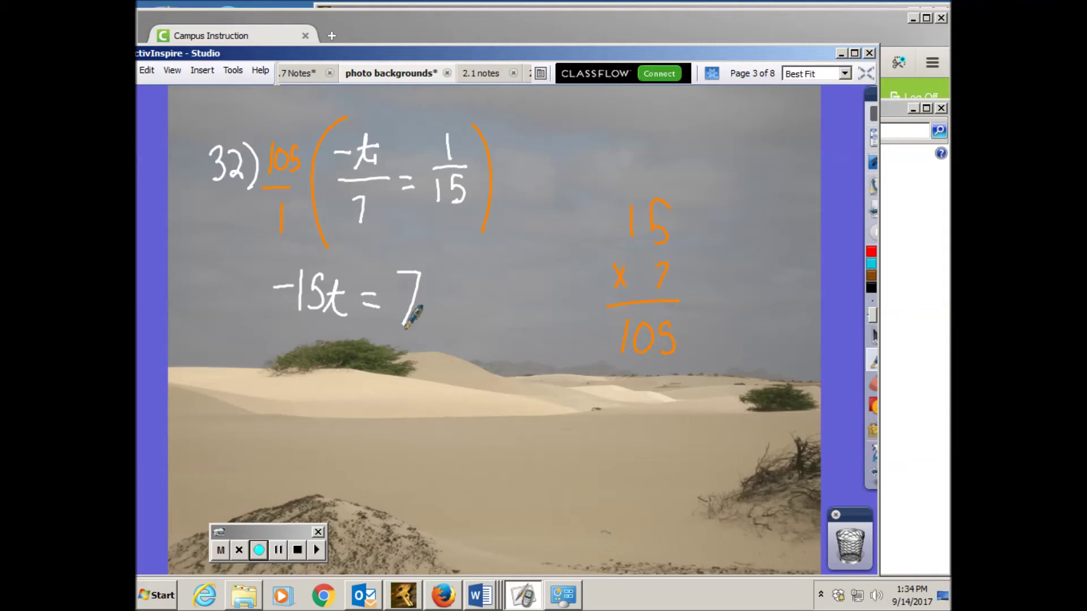
# Divide both sides of −15t = 7 by −15.
pyautogui.moveTo(283, 338); pyautogui.dragTo(352, 339)
pyautogui.moveTo(279, 371)
pyautogui.mouseDown()
pyautogui.moveTo(305, 385)
pyautogui.moveTo(316, 371)
pyautogui.moveTo(317, 389)
pyautogui.mouseUp()
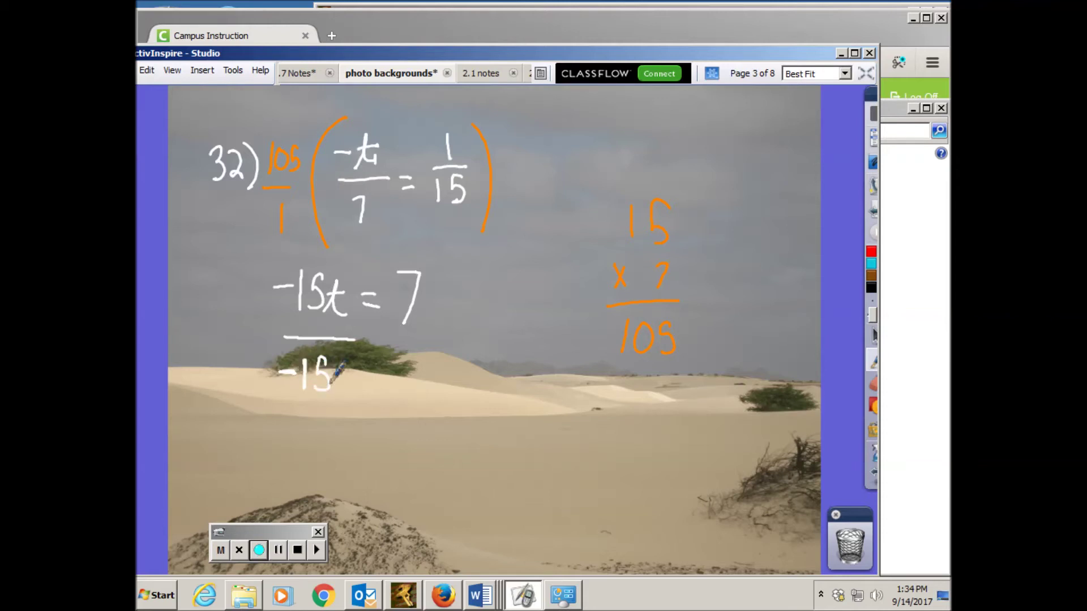
pyautogui.moveTo(384, 339); pyautogui.dragTo(426, 340)
pyautogui.moveTo(383, 374)
pyautogui.mouseDown()
pyautogui.moveTo(399, 373)
pyautogui.moveTo(404, 390)
pyautogui.moveTo(418, 376)
pyautogui.moveTo(419, 391)
pyautogui.mouseUp()
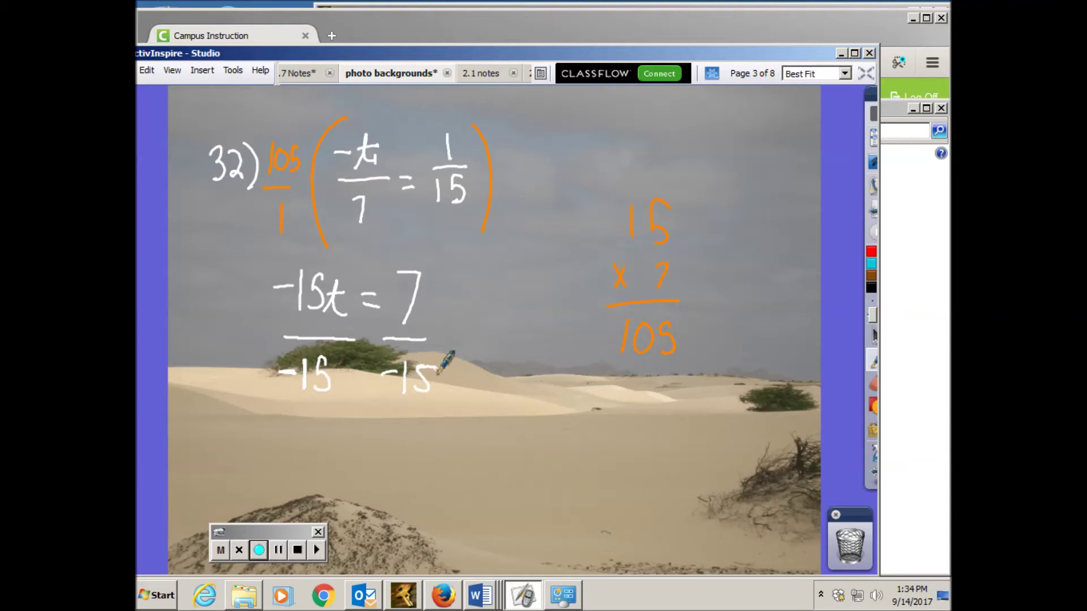
pyautogui.moveTo(840, 287)
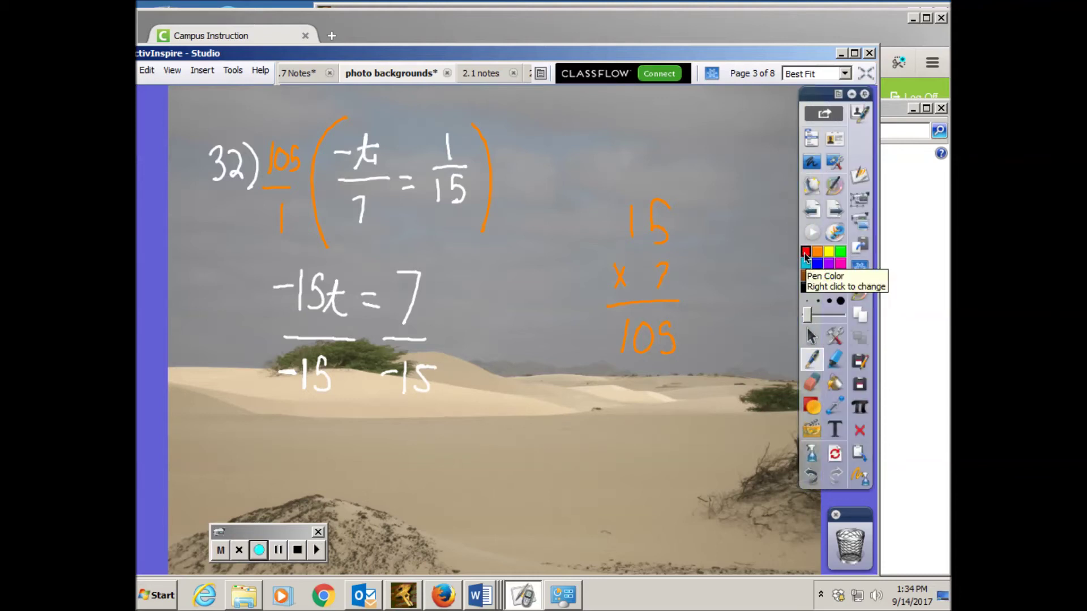
# Write the answer t = −7/15 in red below the division step.
pyautogui.click(804, 256)
pyautogui.moveTo(308, 467)
pyautogui.mouseDown()
pyautogui.moveTo(338, 449)
pyautogui.moveTo(329, 475)
pyautogui.moveTo(412, 432)
pyautogui.moveTo(384, 470)
pyautogui.moveTo(422, 468)
pyautogui.moveTo(389, 503)
pyautogui.moveTo(406, 505)
pyautogui.mouseUp()
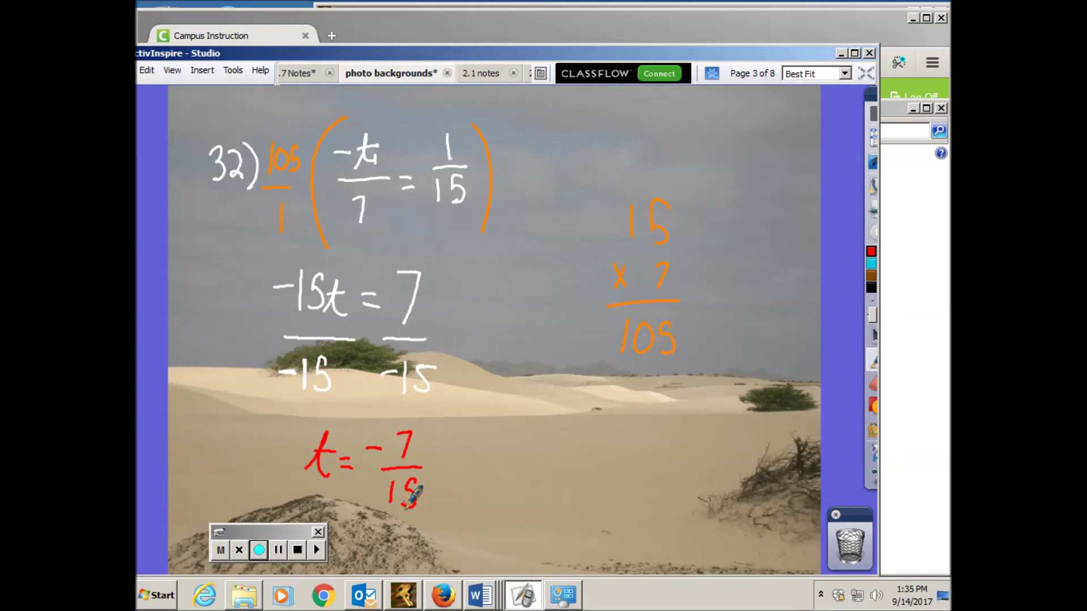
pyautogui.moveTo(490, 469); pyautogui.dragTo(512, 470)
pyautogui.moveTo(528, 416)
pyautogui.mouseDown()
pyautogui.moveTo(536, 456)
pyautogui.moveTo(559, 468)
pyautogui.moveTo(525, 516)
pyautogui.moveTo(548, 496)
pyautogui.moveTo(544, 517)
pyautogui.mouseUp()
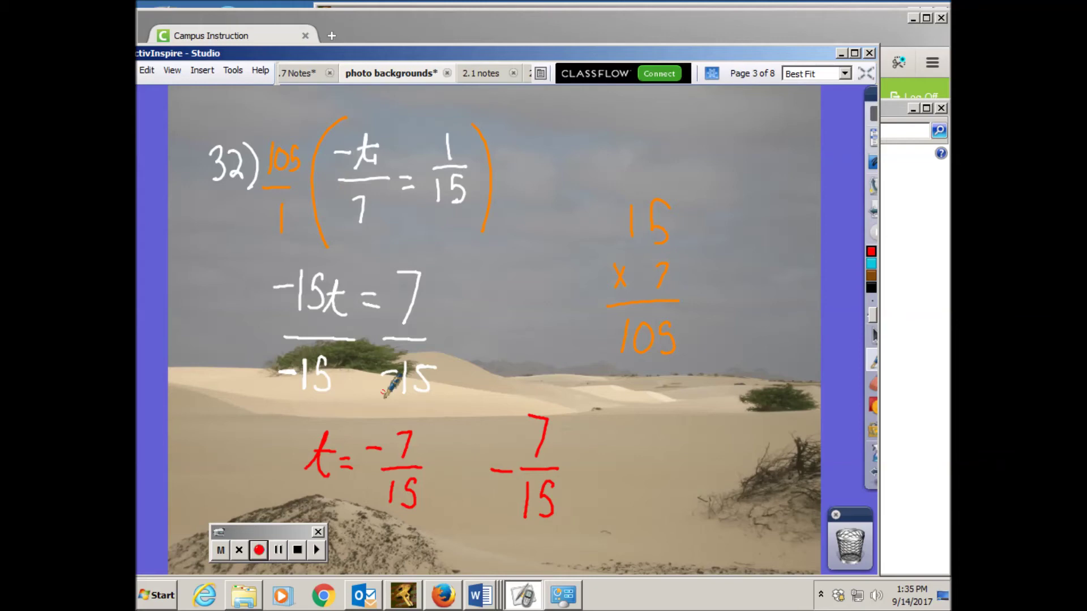
# Go to problem 33 and write 7/1 before −5/7 = y − 2 in white brackets.
pyautogui.click(836, 219)
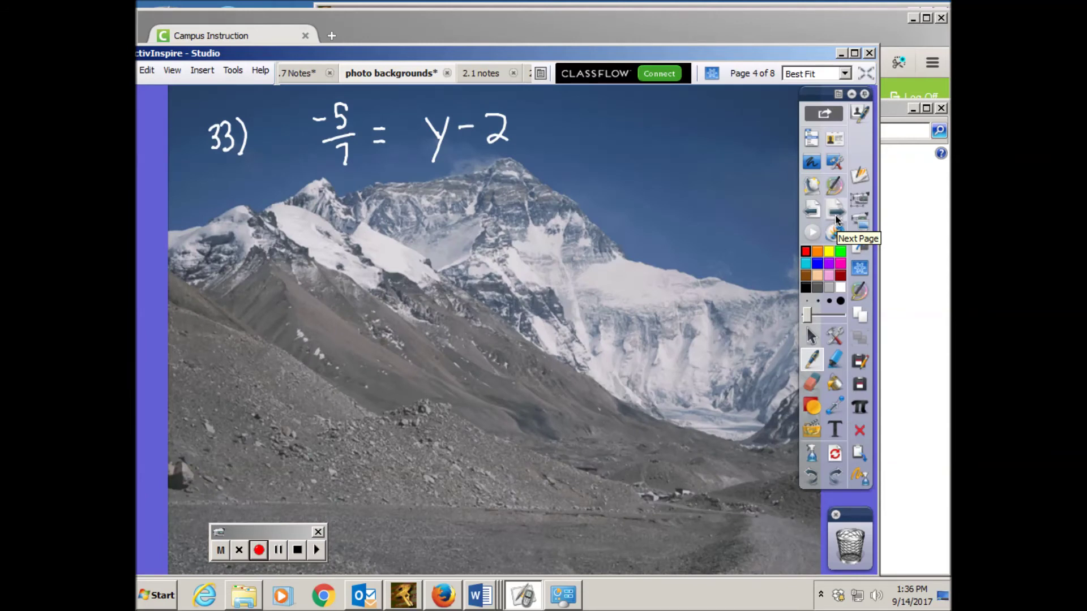
pyautogui.click(840, 290)
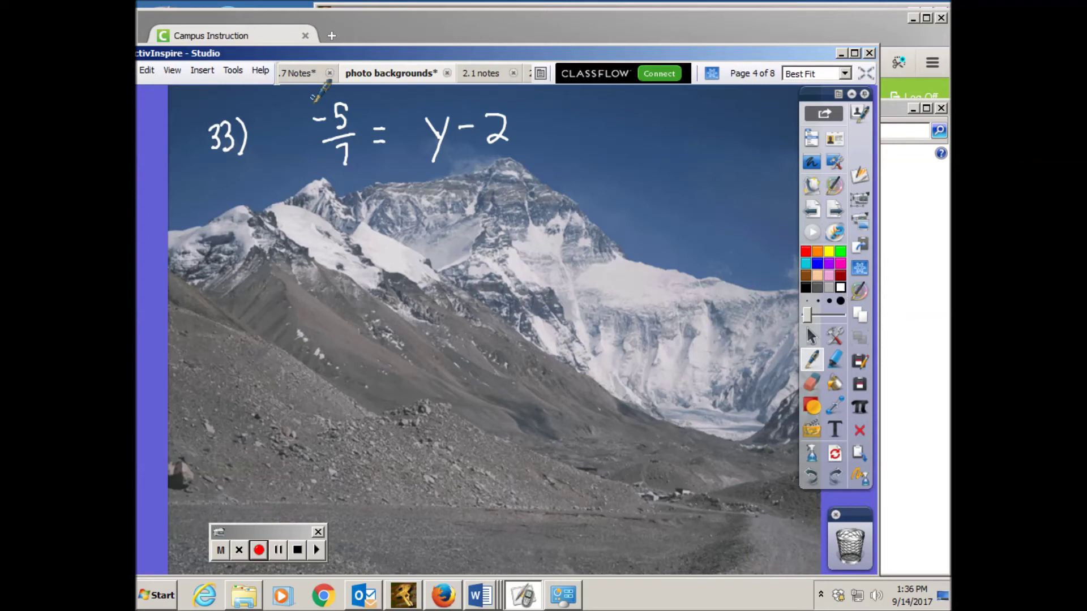
pyautogui.moveTo(311, 97)
pyautogui.mouseDown()
pyautogui.moveTo(299, 153)
pyautogui.moveTo(314, 181)
pyautogui.mouseUp()
pyautogui.moveTo(523, 97); pyautogui.dragTo(518, 176)
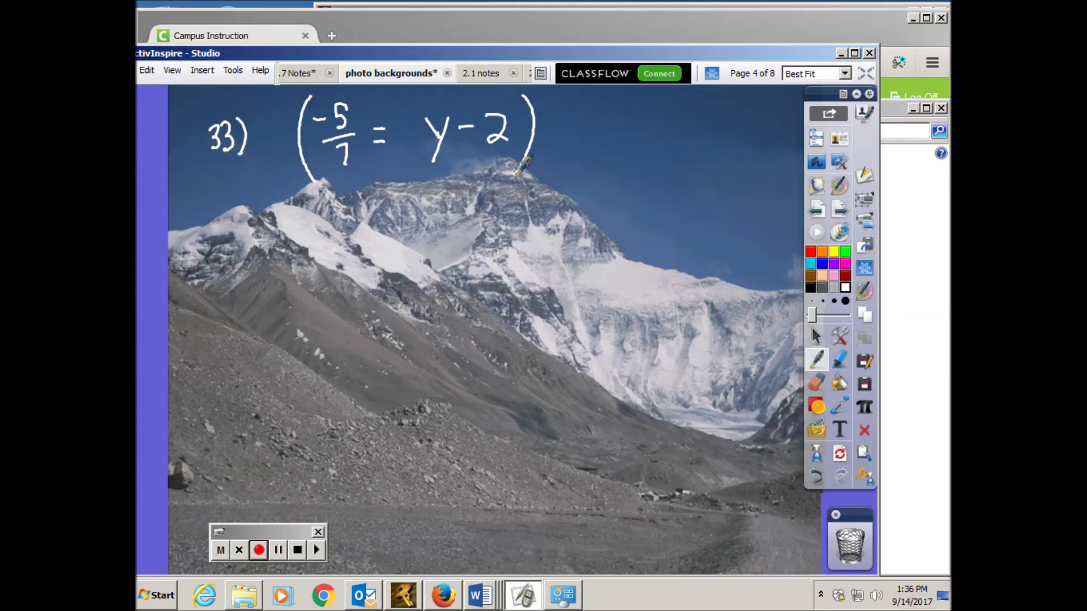
pyautogui.moveTo(265, 104)
pyautogui.mouseDown()
pyautogui.moveTo(281, 116)
pyautogui.moveTo(275, 149)
pyautogui.moveTo(290, 149)
pyautogui.mouseUp()
pyautogui.moveTo(271, 166); pyautogui.dragTo(275, 192)
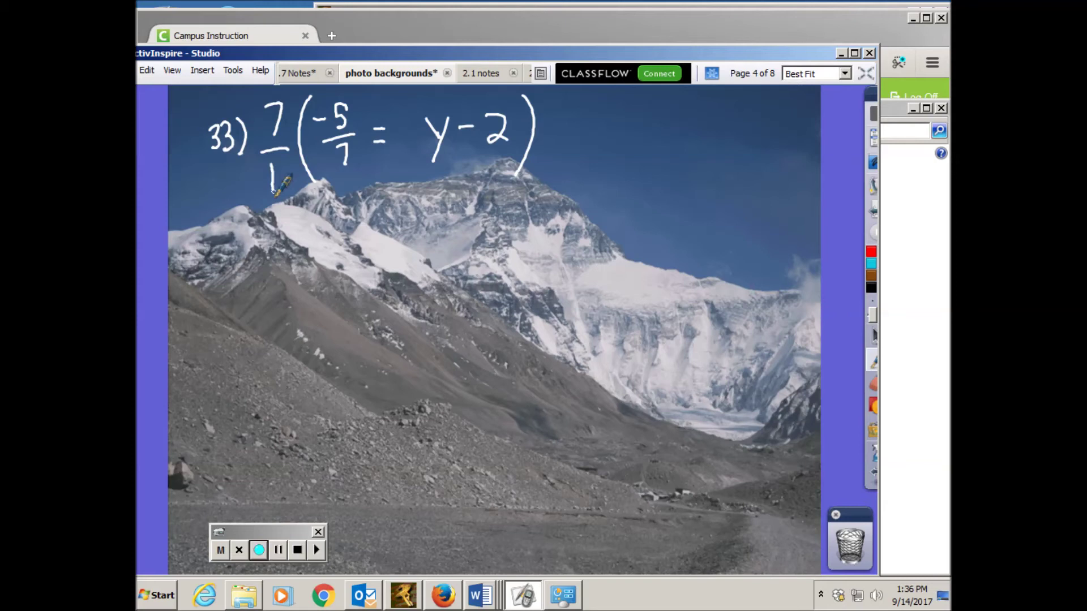
# Begin the next line in red with −6 = below the equation.
pyautogui.moveTo(809, 257)
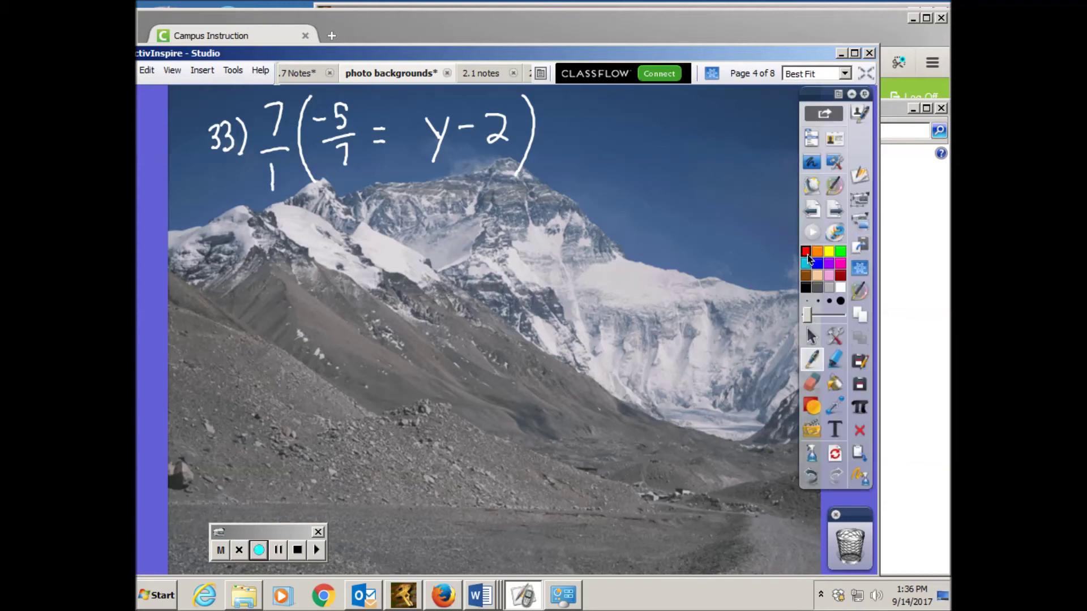
pyautogui.click(807, 253)
pyautogui.moveTo(290, 263); pyautogui.dragTo(316, 263)
# Write the multiplied equation's next line, ending in = 7y - 14.
pyautogui.moveTo(342, 239)
pyautogui.mouseDown()
pyautogui.moveTo(331, 290)
pyautogui.moveTo(330, 266)
pyautogui.moveTo(370, 260)
pyautogui.mouseUp()
pyautogui.moveTo(357, 274); pyautogui.dragTo(371, 273)
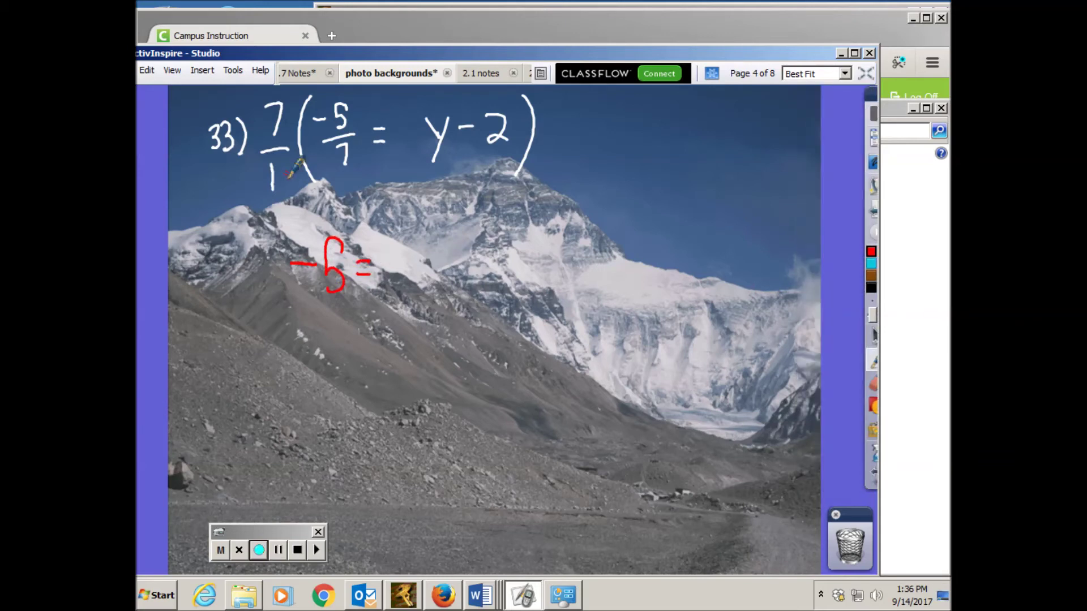
pyautogui.moveTo(391, 244)
pyautogui.mouseDown()
pyautogui.moveTo(416, 243)
pyautogui.moveTo(400, 290)
pyautogui.moveTo(426, 292)
pyautogui.mouseUp()
pyautogui.moveTo(434, 270); pyautogui.dragTo(417, 334)
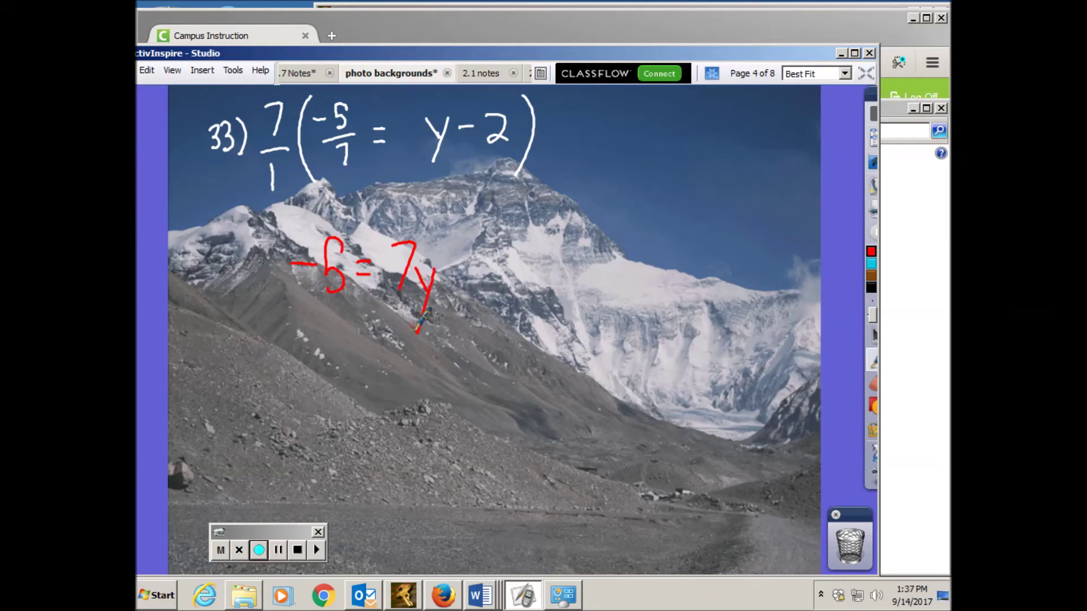
pyautogui.moveTo(465, 269)
pyautogui.mouseDown()
pyautogui.moveTo(491, 280)
pyautogui.moveTo(522, 258)
pyautogui.moveTo(522, 300)
pyautogui.mouseUp()
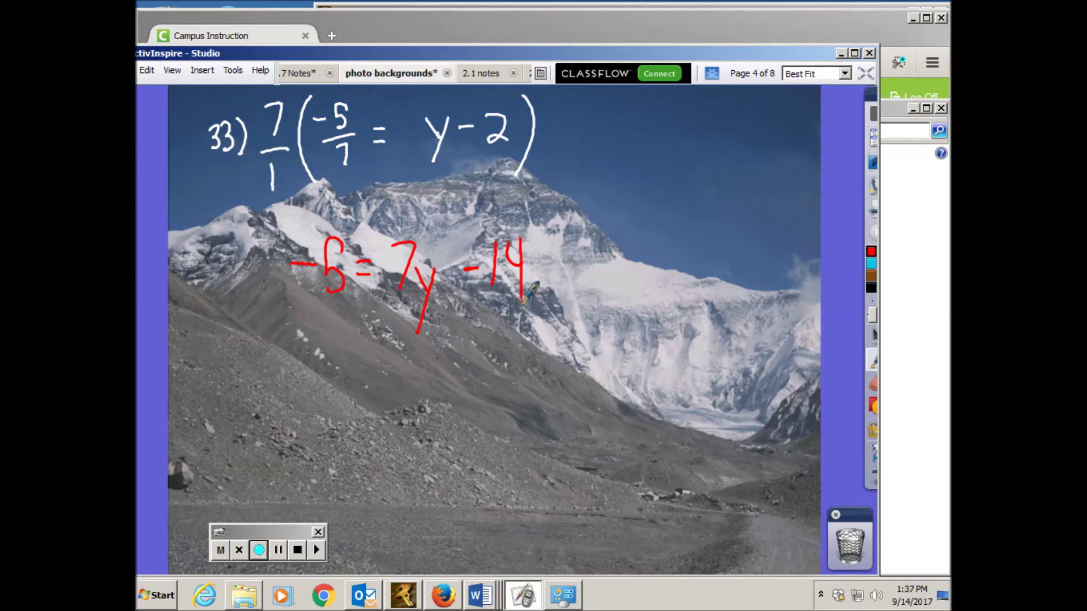
# Add +14 to both sides, underline, and simplify the left side to 9.
pyautogui.moveTo(294, 339); pyautogui.dragTo(309, 336)
pyautogui.moveTo(301, 325)
pyautogui.mouseDown()
pyautogui.moveTo(301, 352)
pyautogui.moveTo(329, 335)
pyautogui.mouseUp()
pyautogui.moveTo(329, 325); pyautogui.dragTo(328, 348)
pyautogui.moveTo(469, 331); pyautogui.dragTo(486, 330)
pyautogui.moveTo(477, 317)
pyautogui.mouseDown()
pyautogui.moveTo(478, 343)
pyautogui.moveTo(515, 326)
pyautogui.mouseUp()
pyautogui.moveTo(515, 312); pyautogui.dragTo(516, 347)
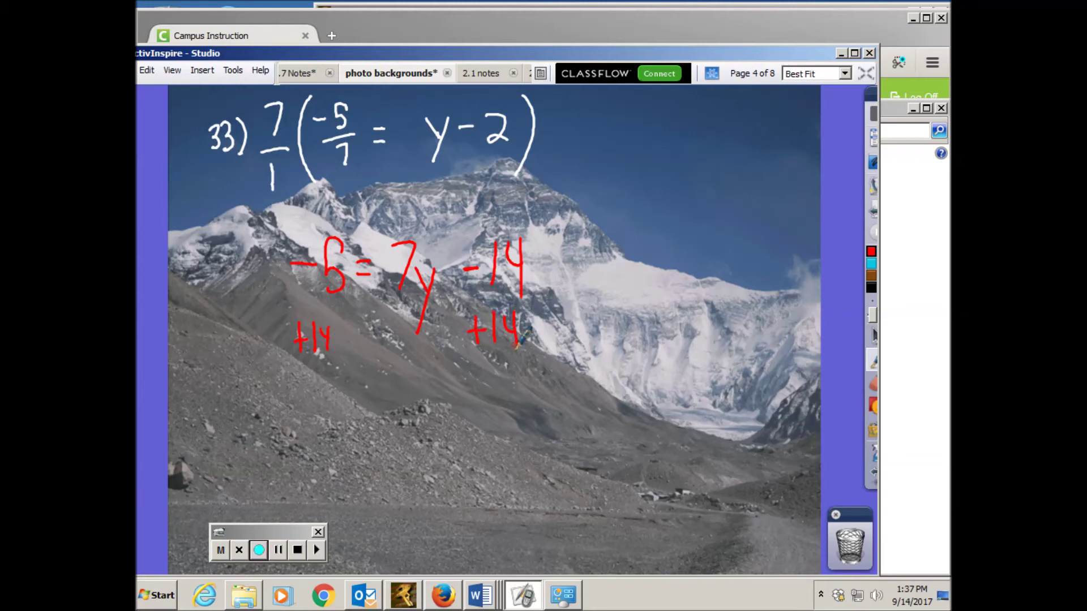
pyautogui.moveTo(257, 371); pyautogui.dragTo(566, 361)
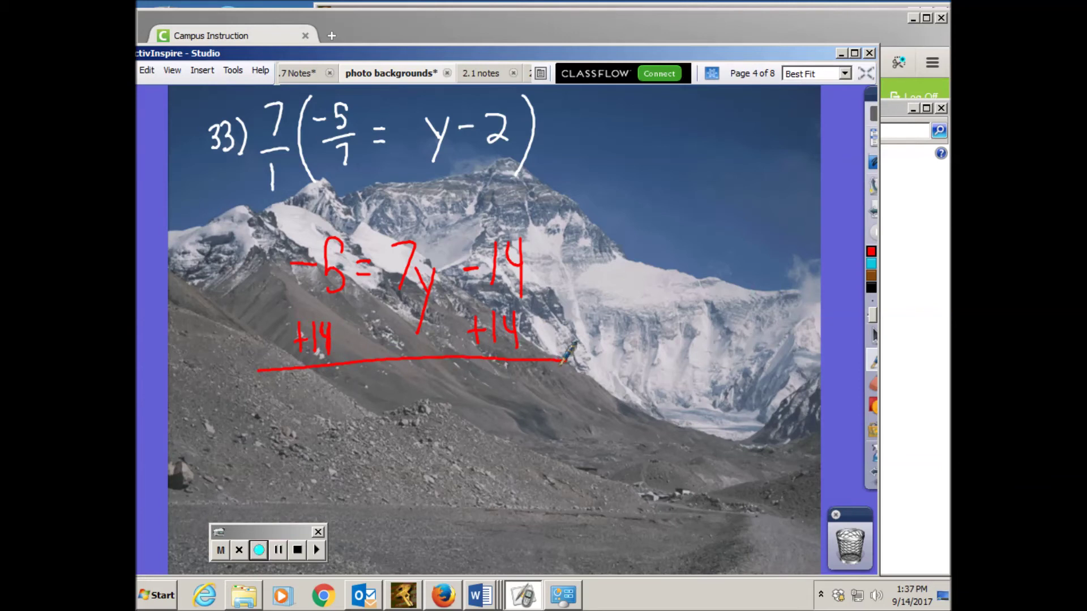
pyautogui.moveTo(336, 378)
pyautogui.mouseDown()
pyautogui.moveTo(328, 423)
pyautogui.moveTo(365, 393)
pyautogui.moveTo(388, 421)
pyautogui.moveTo(408, 420)
pyautogui.moveTo(400, 432)
pyautogui.mouseUp()
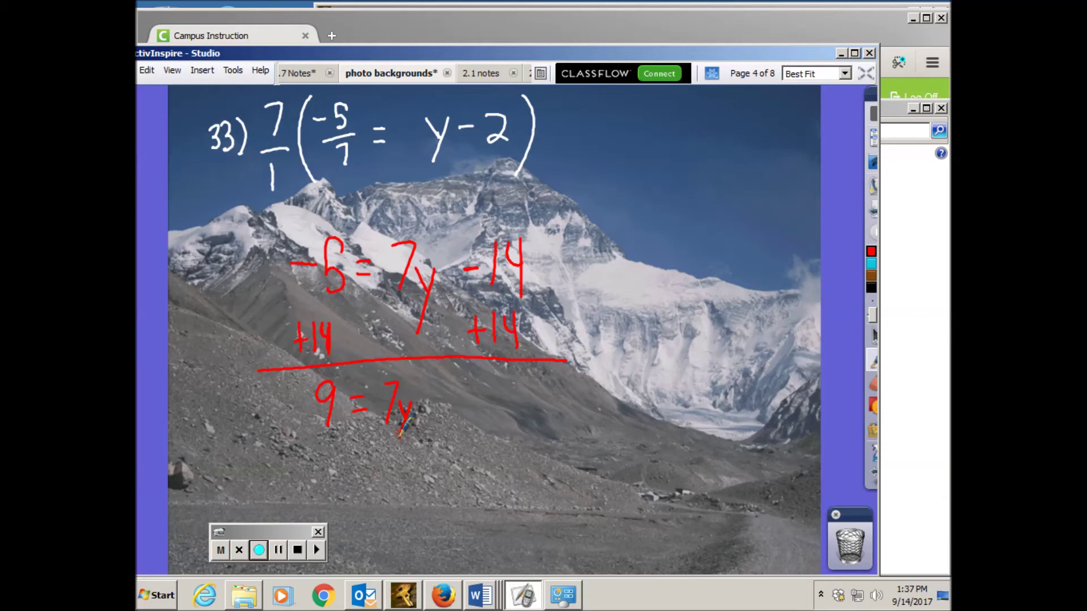
# Divide 9 = 7y by 7 and circle the answer 9/7 = y.
pyautogui.moveTo(314, 439)
pyautogui.mouseDown()
pyautogui.moveTo(331, 438)
pyautogui.moveTo(320, 461)
pyautogui.moveTo(403, 441)
pyautogui.moveTo(390, 467)
pyautogui.mouseUp()
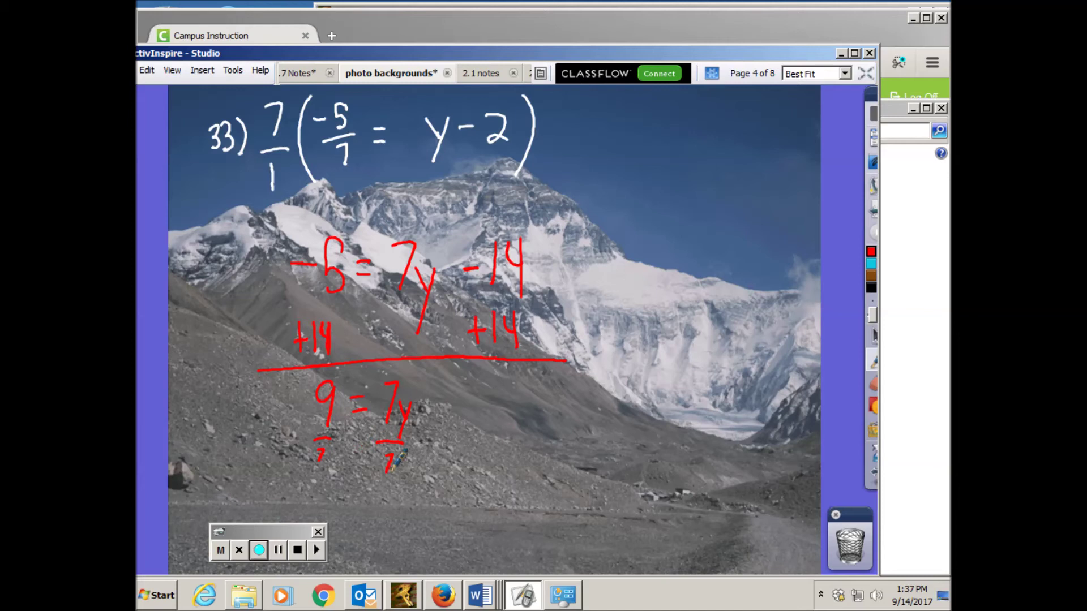
pyautogui.moveTo(511, 388)
pyautogui.mouseDown()
pyautogui.moveTo(503, 415)
pyautogui.moveTo(516, 425)
pyautogui.moveTo(496, 466)
pyautogui.mouseUp()
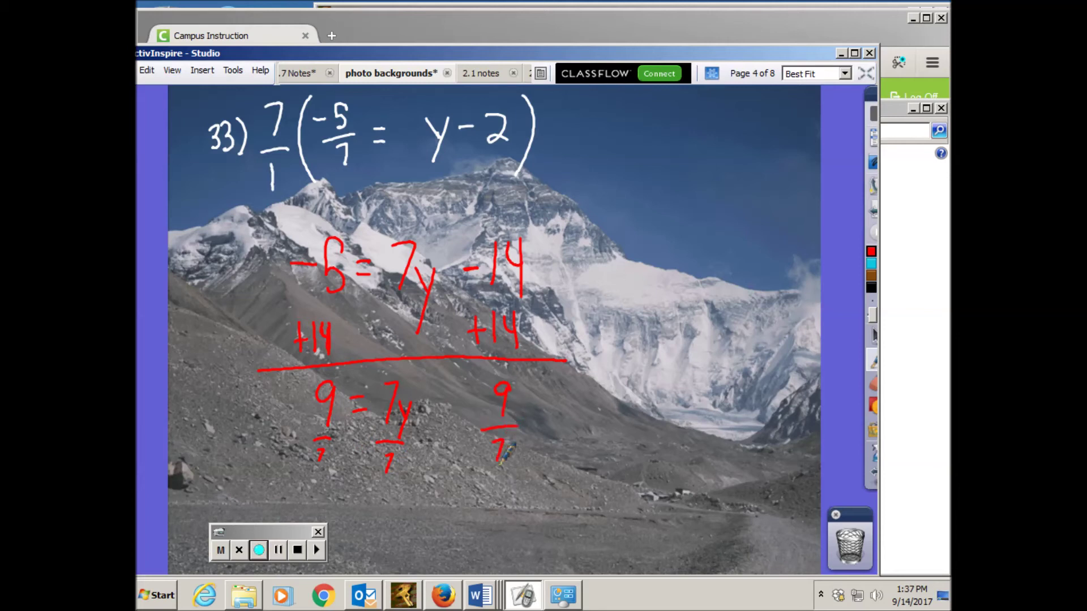
pyautogui.moveTo(529, 428); pyautogui.dragTo(538, 427)
pyautogui.moveTo(532, 434); pyautogui.dragTo(554, 436)
pyautogui.moveTo(563, 423); pyautogui.dragTo(546, 475)
pyautogui.moveTo(594, 412)
pyautogui.mouseDown()
pyautogui.moveTo(572, 374)
pyautogui.moveTo(466, 460)
pyautogui.moveTo(575, 386)
pyautogui.mouseUp()
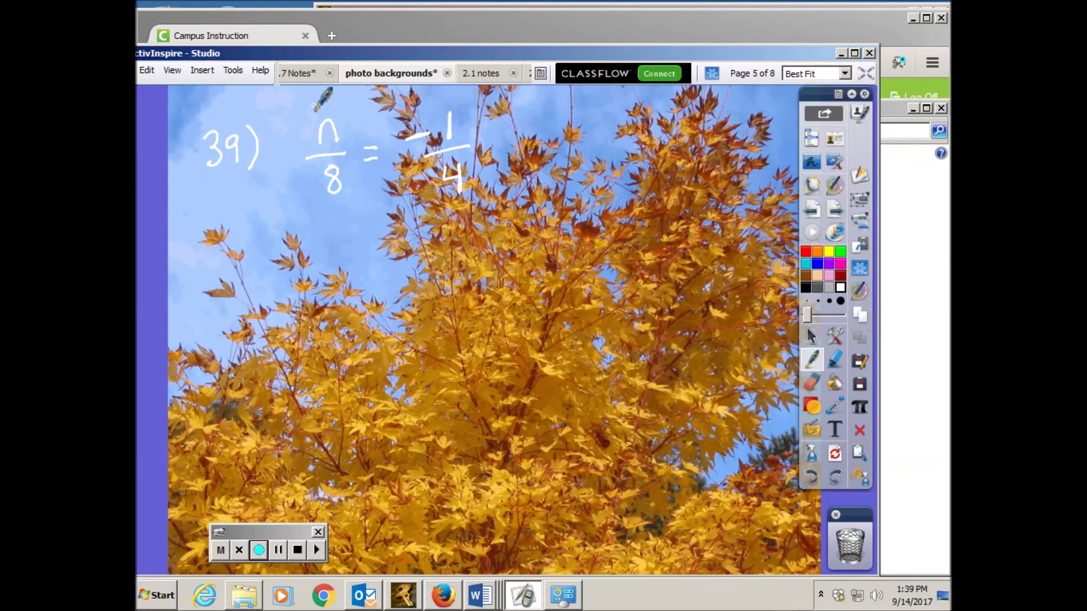
# In red, bracket n/8 = -1/4, multiply by 8, and write n = -2 below.
pyautogui.click(805, 251)
pyautogui.moveTo(471, 110); pyautogui.dragTo(472, 224)
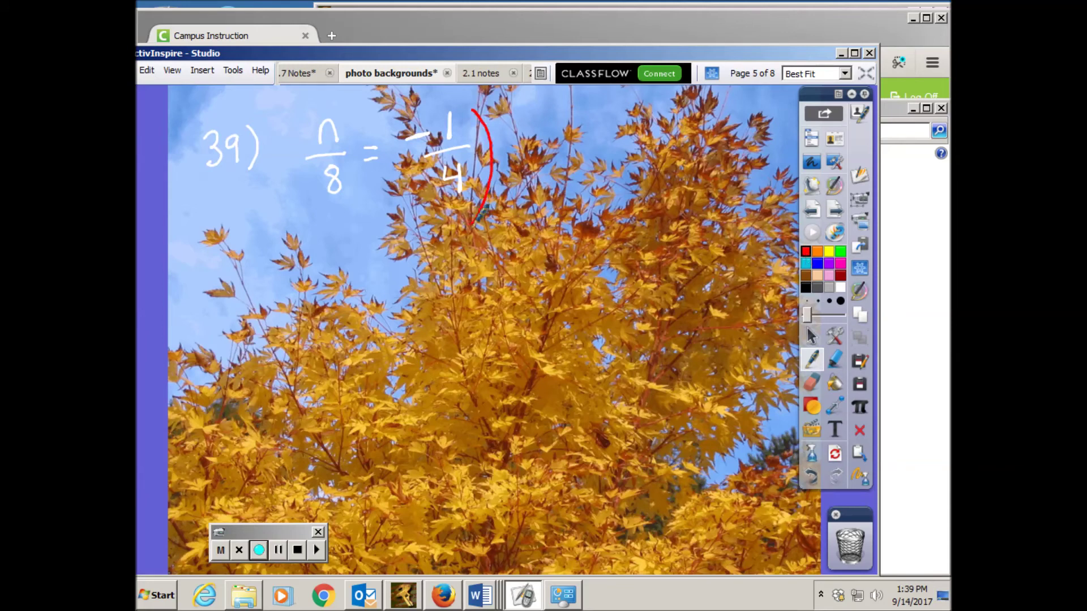
pyautogui.moveTo(300, 112); pyautogui.dragTo(304, 217)
pyautogui.moveTo(283, 107)
pyautogui.mouseDown()
pyautogui.moveTo(275, 137)
pyautogui.moveTo(280, 118)
pyautogui.mouseUp()
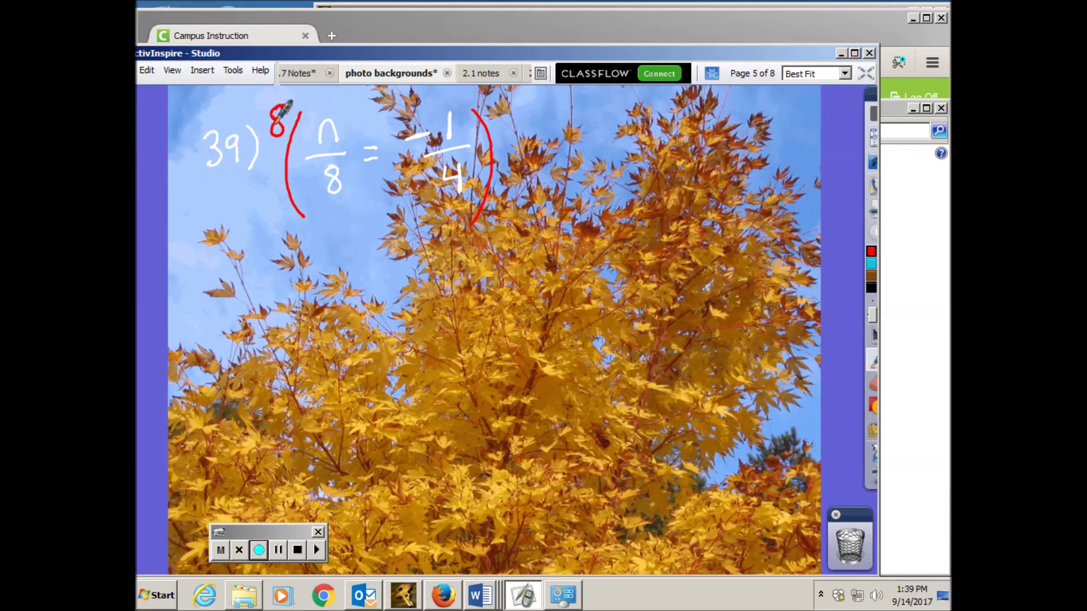
pyautogui.moveTo(304, 252)
pyautogui.mouseDown()
pyautogui.moveTo(305, 280)
pyautogui.moveTo(316, 253)
pyautogui.moveTo(326, 286)
pyautogui.moveTo(358, 261)
pyautogui.moveTo(360, 270)
pyautogui.mouseUp()
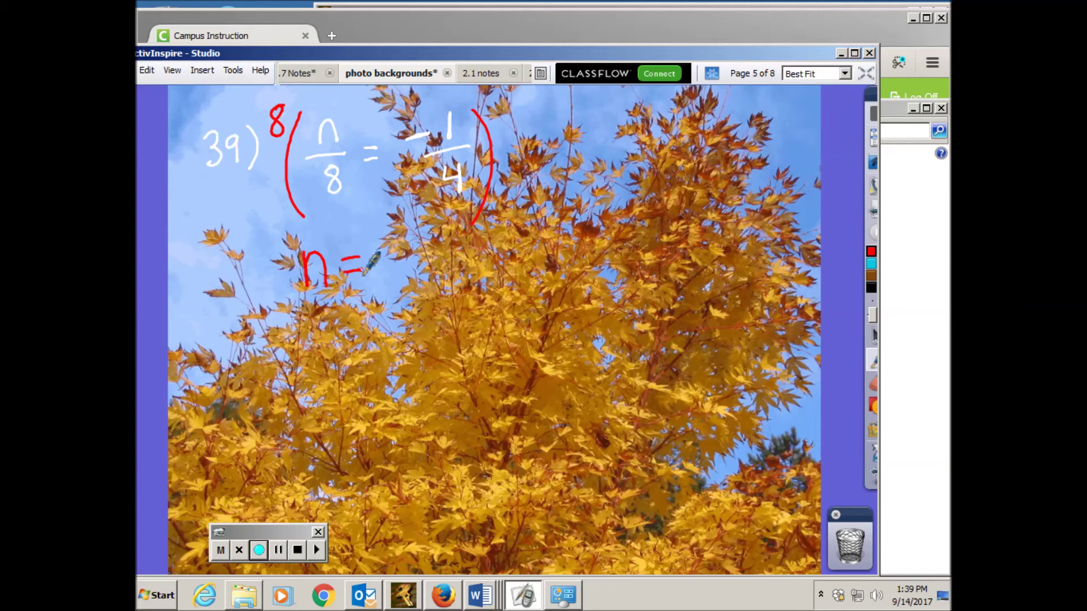
pyautogui.moveTo(390, 261)
pyautogui.mouseDown()
pyautogui.moveTo(439, 275)
pyautogui.moveTo(295, 261)
pyautogui.moveTo(478, 324)
pyautogui.moveTo(442, 218)
pyautogui.mouseUp()
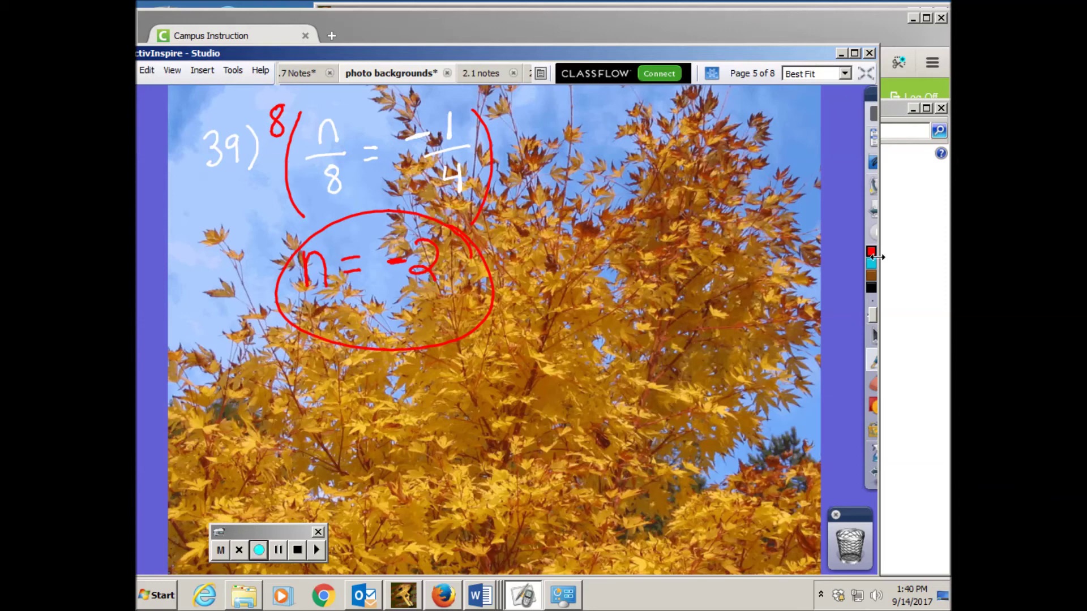
pyautogui.moveTo(873, 257)
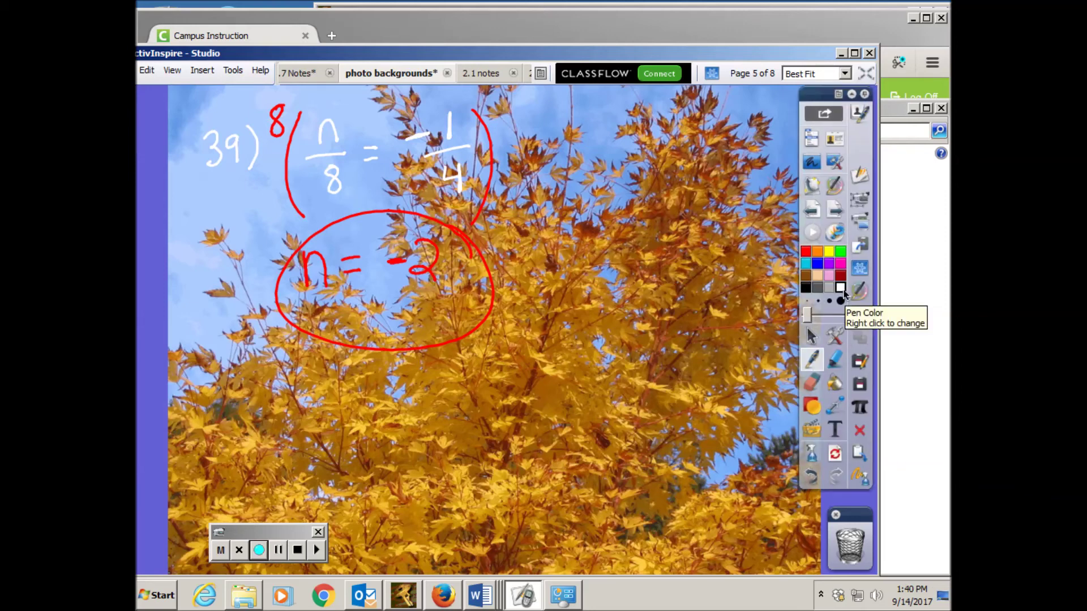
# Trace over the red n = -2 answer with the white pen.
pyautogui.click(840, 287)
pyautogui.moveTo(300, 290)
pyautogui.mouseDown()
pyautogui.moveTo(308, 252)
pyautogui.moveTo(324, 288)
pyautogui.moveTo(354, 261)
pyautogui.moveTo(441, 263)
pyautogui.mouseUp()
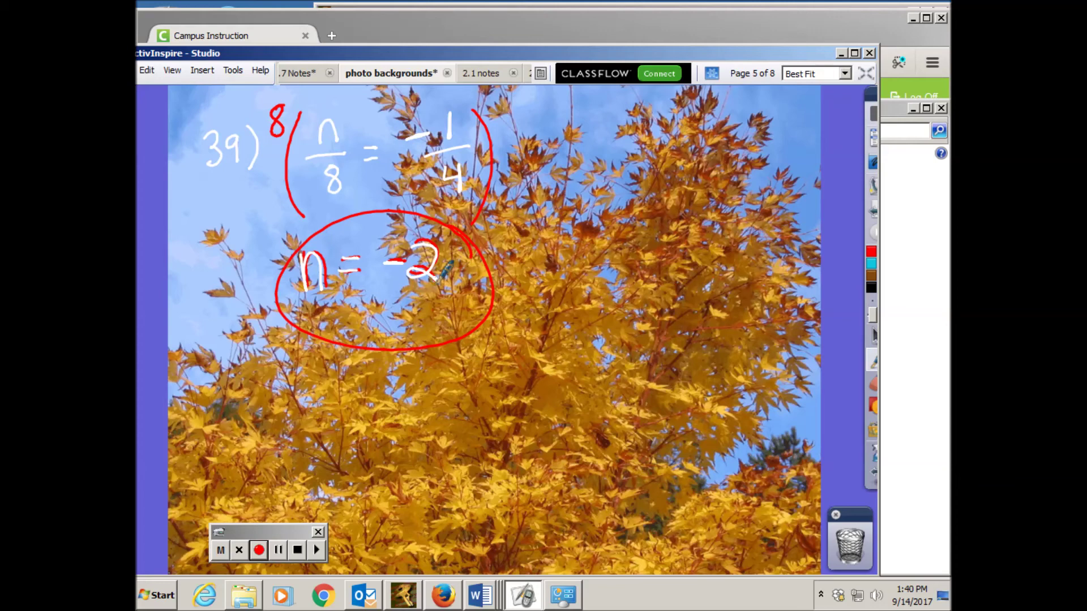
# On page 6, bracket c/4 = -9/8 in white with an 8/1 multiplier, then start 2 below.
pyautogui.moveTo(872, 210)
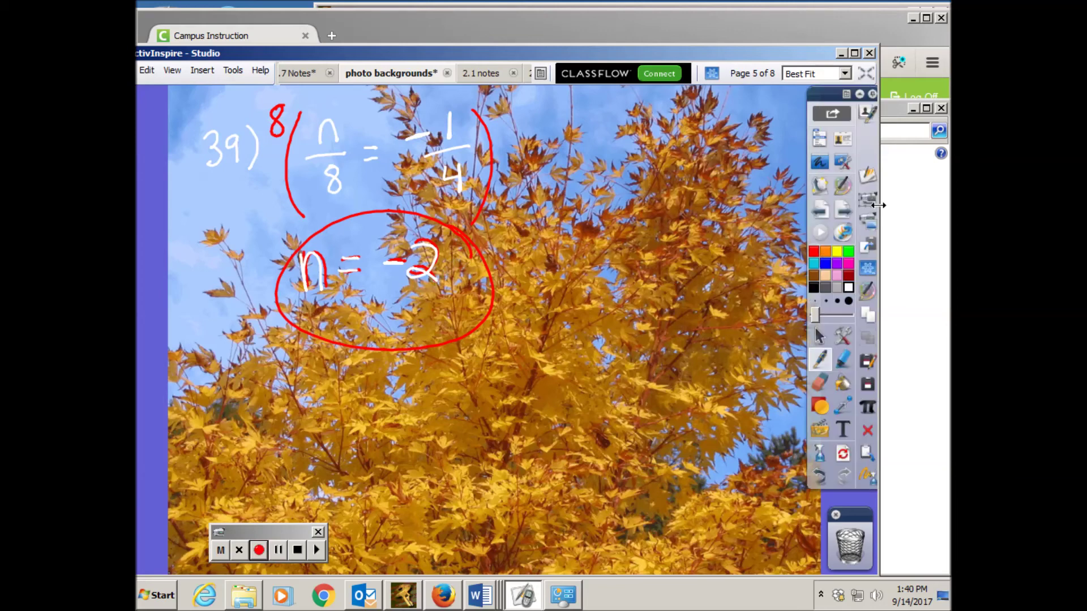
pyautogui.click(836, 211)
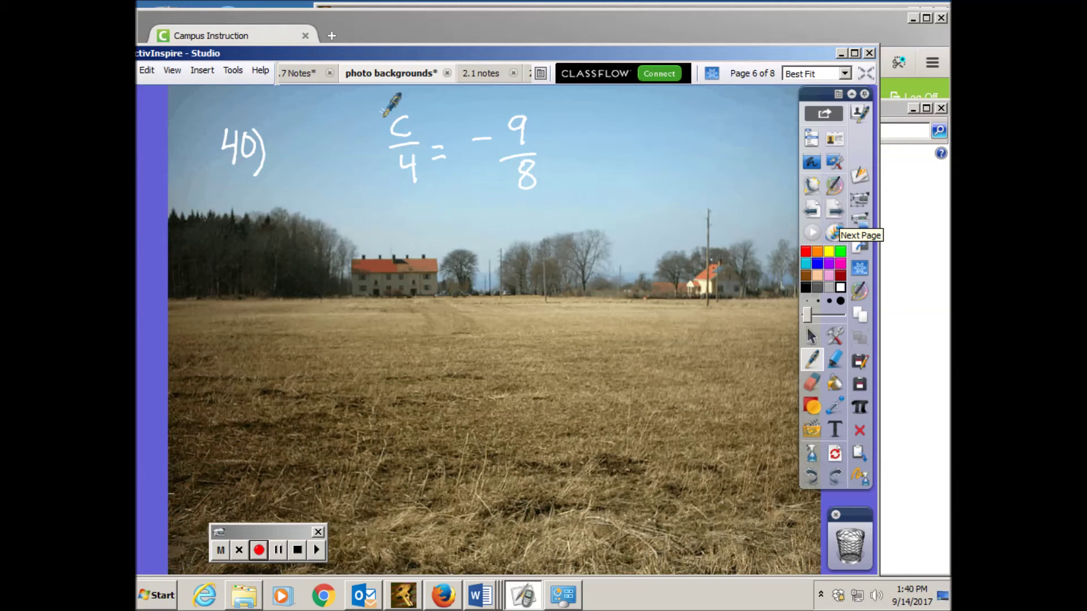
pyautogui.moveTo(382, 103)
pyautogui.mouseDown()
pyautogui.moveTo(360, 164)
pyautogui.moveTo(366, 206)
pyautogui.mouseUp()
pyautogui.moveTo(549, 100)
pyautogui.mouseDown()
pyautogui.moveTo(558, 206)
pyautogui.moveTo(548, 219)
pyautogui.mouseUp()
pyautogui.moveTo(327, 107)
pyautogui.mouseDown()
pyautogui.moveTo(314, 131)
pyautogui.moveTo(324, 106)
pyautogui.mouseUp()
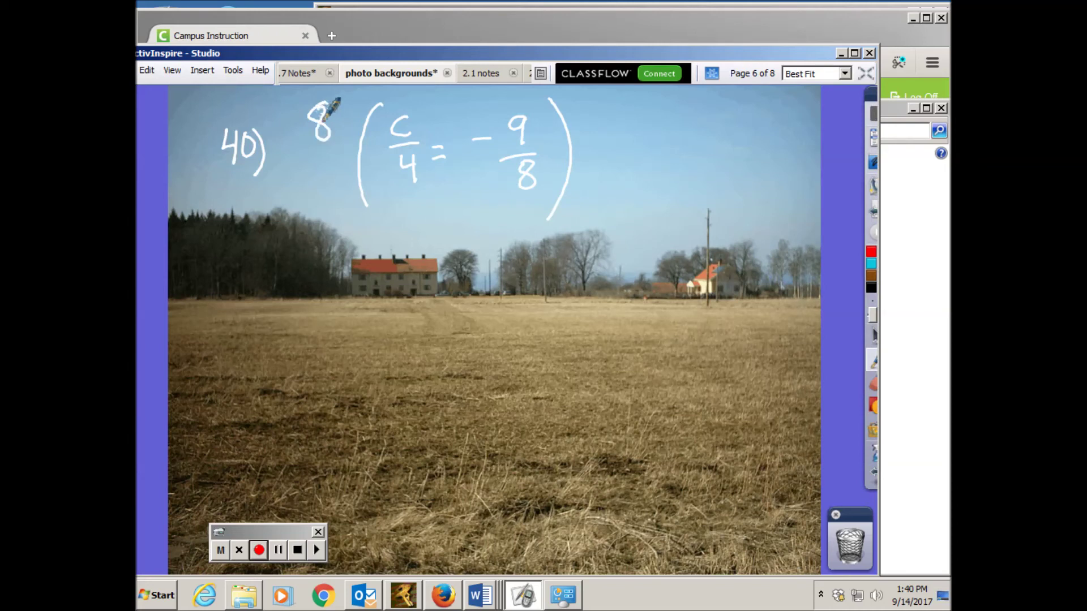
pyautogui.moveTo(302, 160)
pyautogui.mouseDown()
pyautogui.moveTo(328, 161)
pyautogui.moveTo(316, 202)
pyautogui.mouseUp()
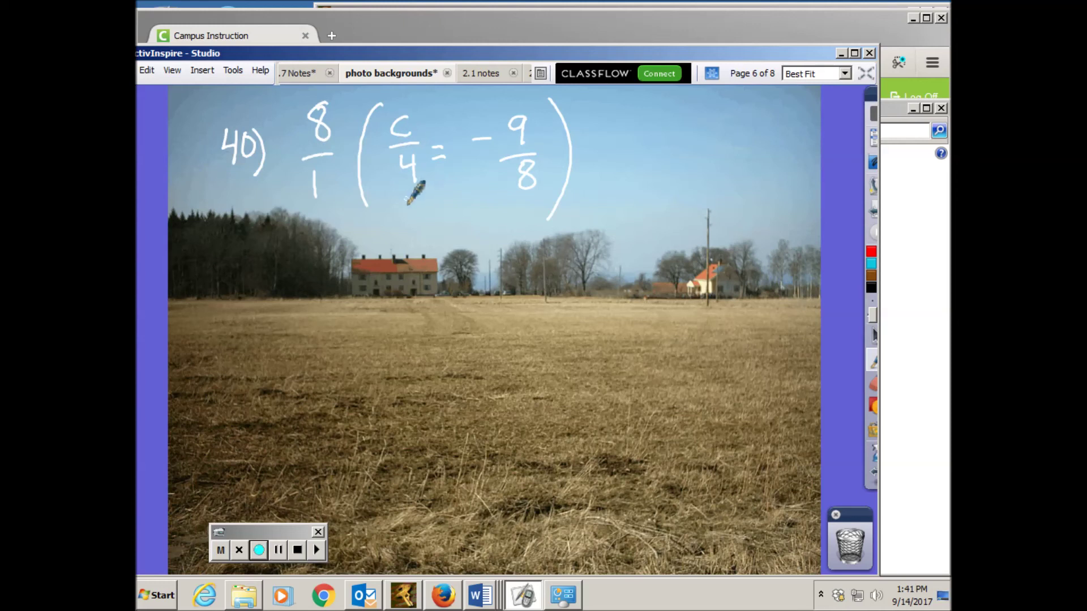
pyautogui.moveTo(352, 259); pyautogui.dragTo(357, 286)
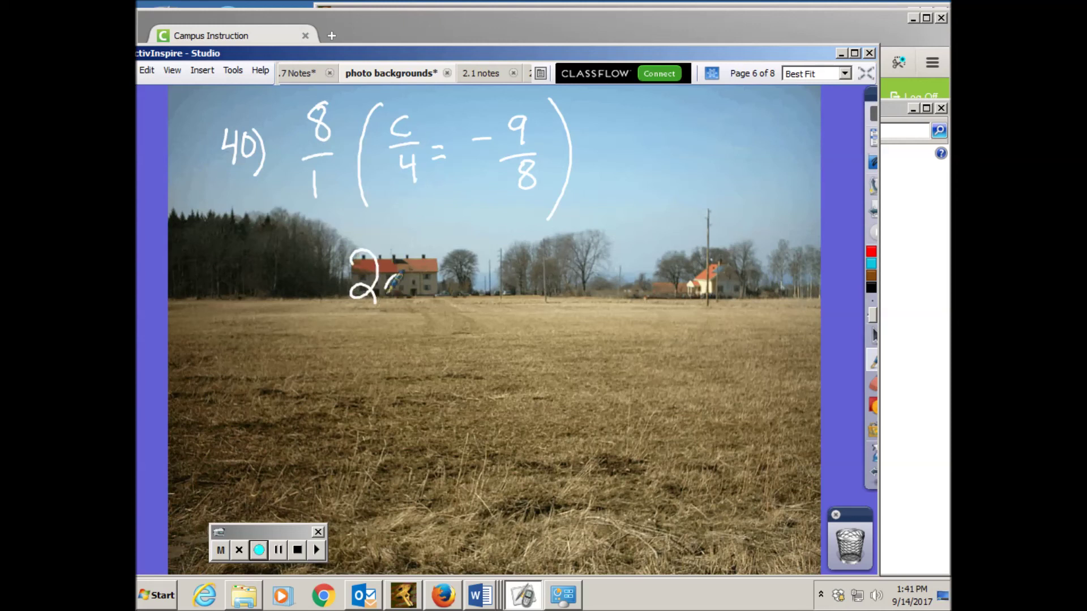
# Write 2c = -9, divide both sides by 2, and write c = -9/2.
pyautogui.moveTo(400, 276)
pyautogui.mouseDown()
pyautogui.moveTo(404, 301)
pyautogui.moveTo(445, 282)
pyautogui.moveTo(447, 292)
pyautogui.mouseUp()
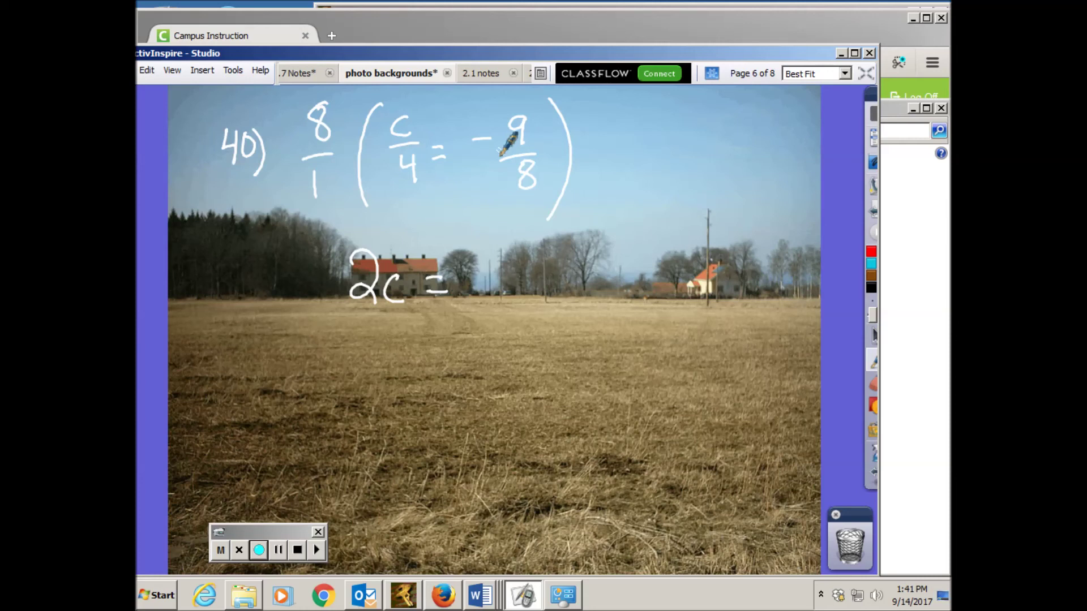
pyautogui.moveTo(470, 276)
pyautogui.mouseDown()
pyautogui.moveTo(497, 269)
pyautogui.moveTo(514, 292)
pyautogui.mouseUp()
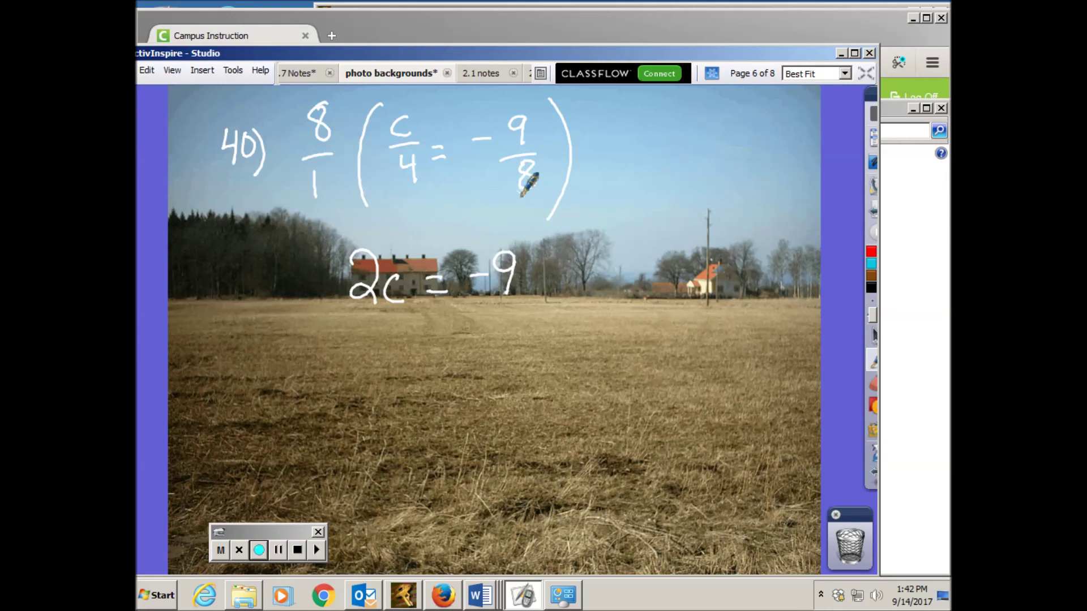
pyautogui.moveTo(347, 322)
pyautogui.mouseDown()
pyautogui.moveTo(398, 320)
pyautogui.moveTo(373, 358)
pyautogui.moveTo(383, 361)
pyautogui.mouseUp()
pyautogui.moveTo(464, 312)
pyautogui.mouseDown()
pyautogui.moveTo(509, 311)
pyautogui.moveTo(480, 347)
pyautogui.moveTo(496, 353)
pyautogui.mouseUp()
pyautogui.moveTo(404, 404)
pyautogui.mouseDown()
pyautogui.moveTo(385, 419)
pyautogui.moveTo(403, 433)
pyautogui.mouseUp()
pyautogui.moveTo(416, 417)
pyautogui.mouseDown()
pyautogui.moveTo(425, 422)
pyautogui.moveTo(452, 400)
pyautogui.mouseUp()
pyautogui.moveTo(471, 390)
pyautogui.mouseDown()
pyautogui.moveTo(469, 439)
pyautogui.moveTo(413, 370)
pyautogui.moveTo(484, 474)
pyautogui.moveTo(503, 399)
pyautogui.mouseUp()
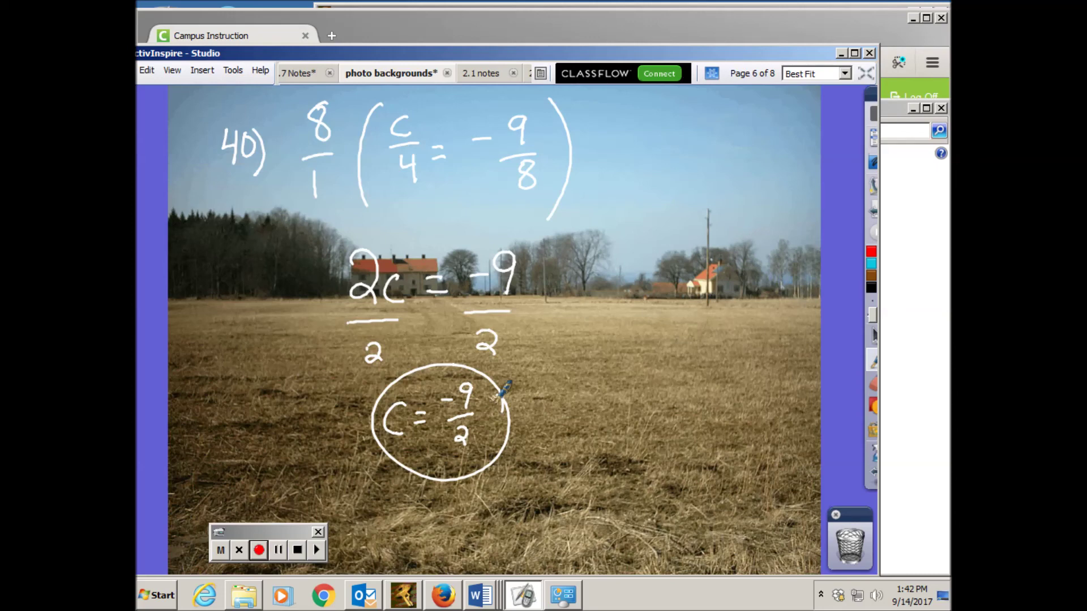
# On page 7, draw orange parentheses around 2/3 + r = 4/9.
pyautogui.moveTo(872, 212)
pyautogui.click(835, 212)
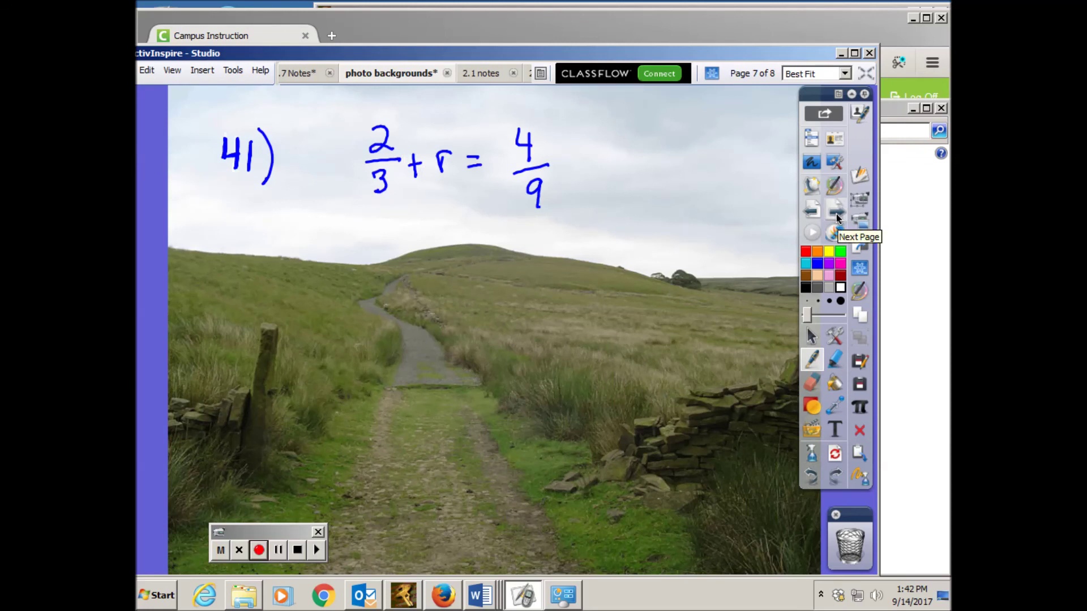
pyautogui.click(818, 254)
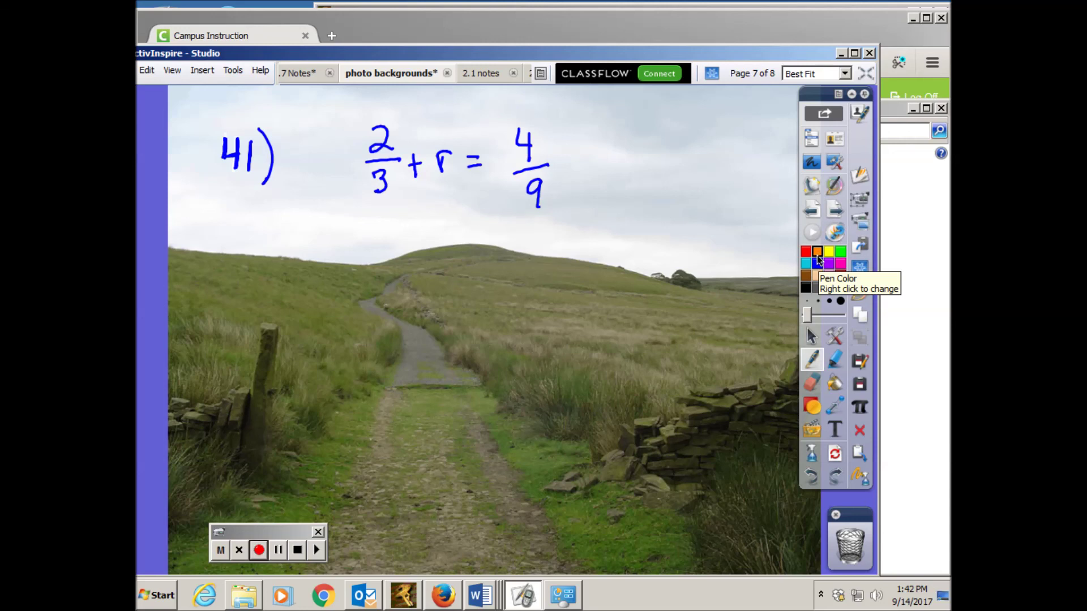
pyautogui.moveTo(362, 107); pyautogui.dragTo(351, 225)
pyautogui.moveTo(560, 108); pyautogui.dragTo(542, 252)
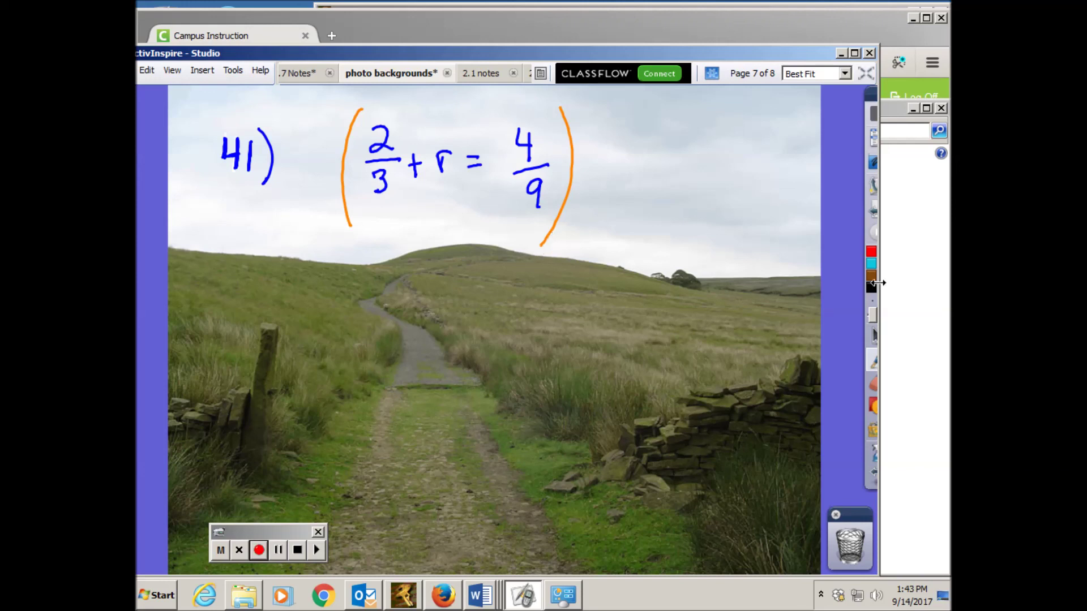
# Add a blue minus sign in front of 4/9.
pyautogui.moveTo(871, 280)
pyautogui.click(817, 264)
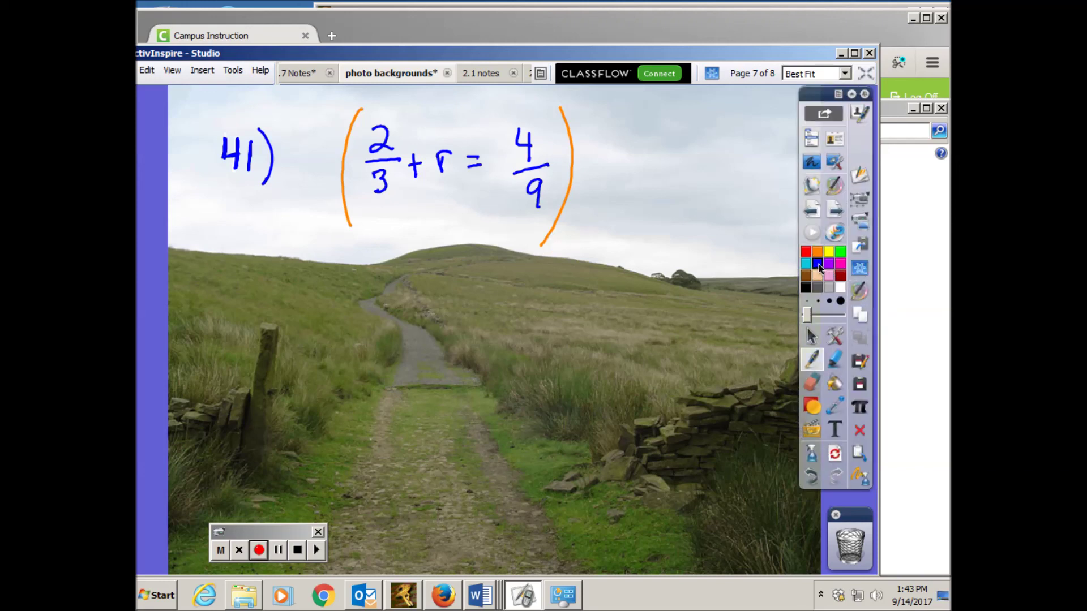
pyautogui.moveTo(490, 149); pyautogui.dragTo(505, 147)
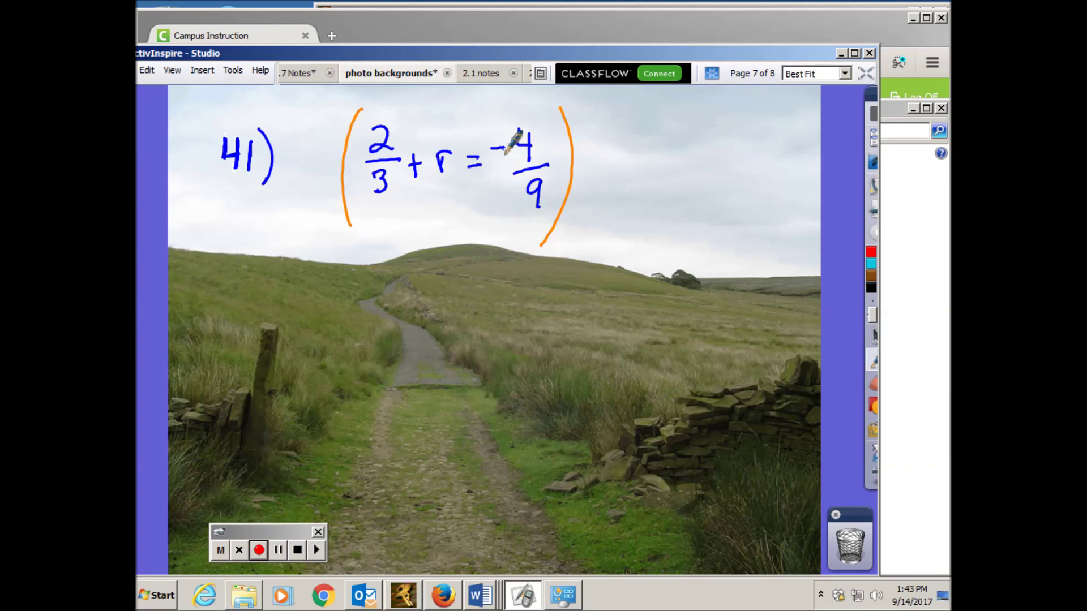
pyautogui.moveTo(871, 289)
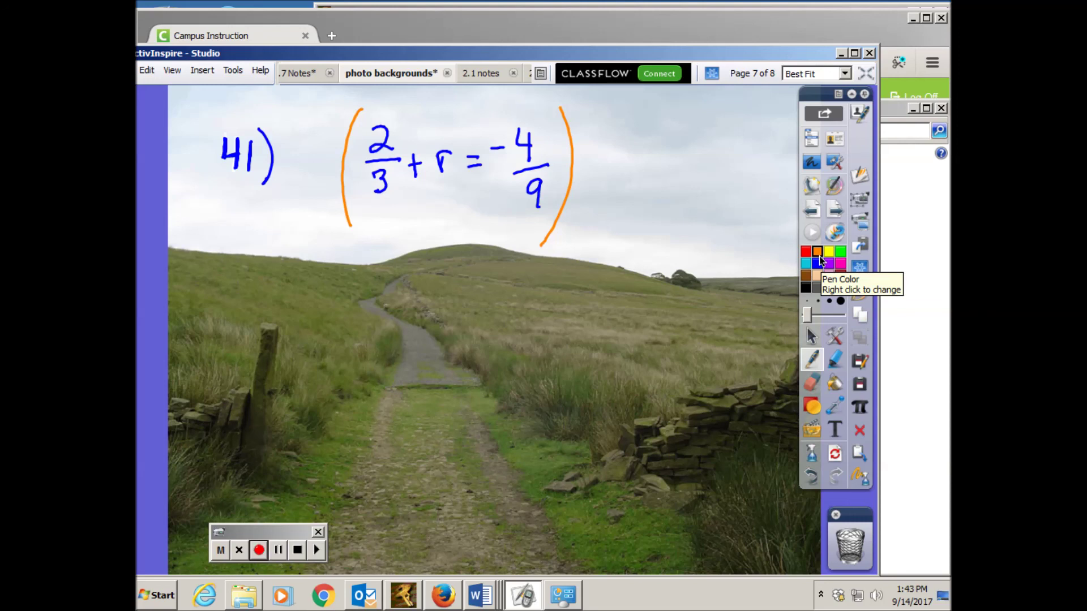
# Write an orange 9/1 multiplier before the bracketed equation.
pyautogui.moveTo(320, 122); pyautogui.dragTo(312, 163)
pyautogui.moveTo(292, 177); pyautogui.dragTo(319, 177)
pyautogui.moveTo(309, 188); pyautogui.dragTo(308, 213)
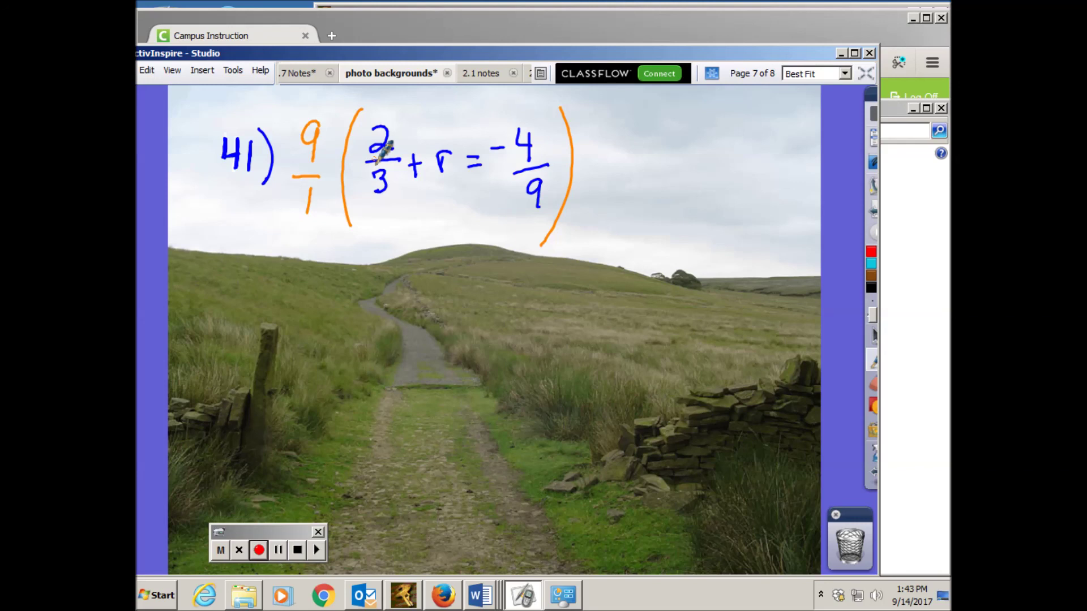
# Write 6 + 9r = -4 beneath the bracketed equation.
pyautogui.moveTo(379, 221); pyautogui.dragTo(369, 252)
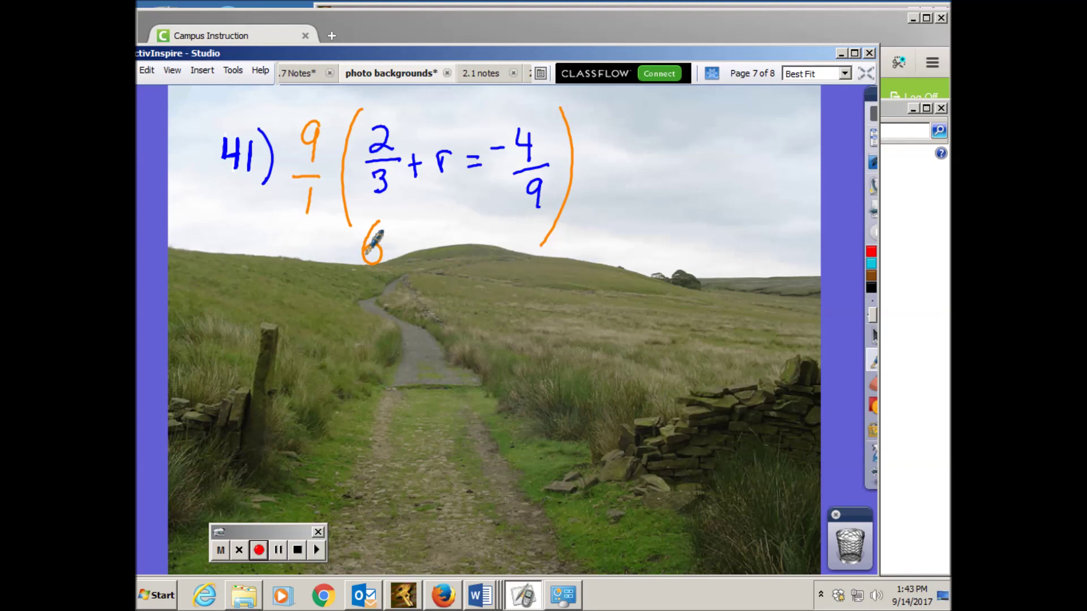
pyautogui.moveTo(399, 233); pyautogui.dragTo(397, 259)
pyautogui.moveTo(387, 249); pyautogui.dragTo(407, 242)
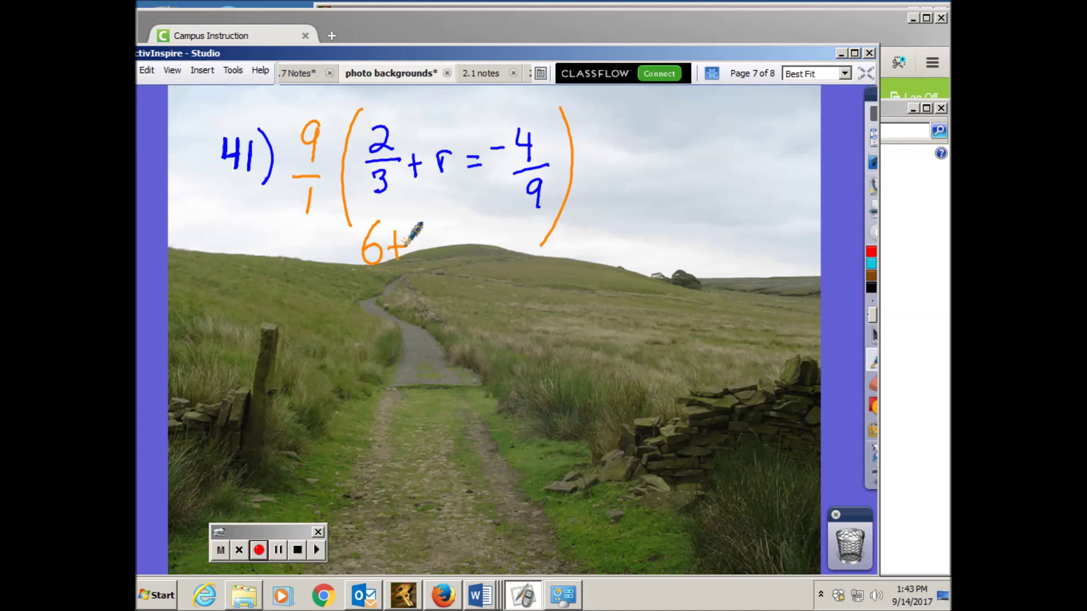
pyautogui.moveTo(439, 227)
pyautogui.mouseDown()
pyautogui.moveTo(436, 261)
pyautogui.moveTo(456, 245)
pyautogui.moveTo(485, 250)
pyautogui.mouseUp()
pyautogui.moveTo(471, 259); pyautogui.dragTo(488, 257)
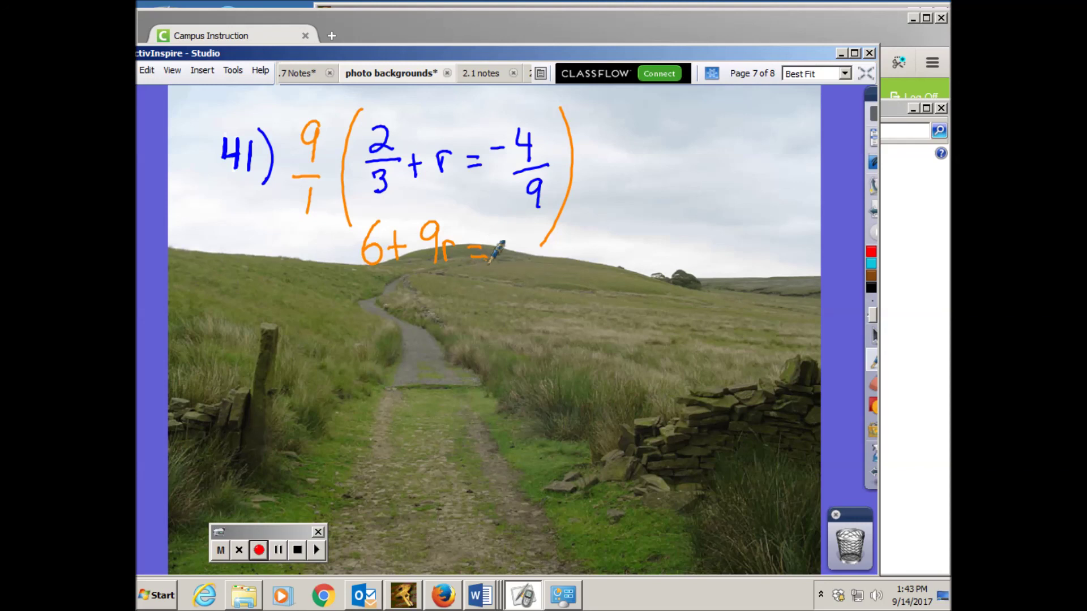
pyautogui.moveTo(503, 256)
pyautogui.mouseDown()
pyautogui.moveTo(536, 258)
pyautogui.moveTo(531, 265)
pyautogui.mouseUp()
pyautogui.moveTo(871, 254)
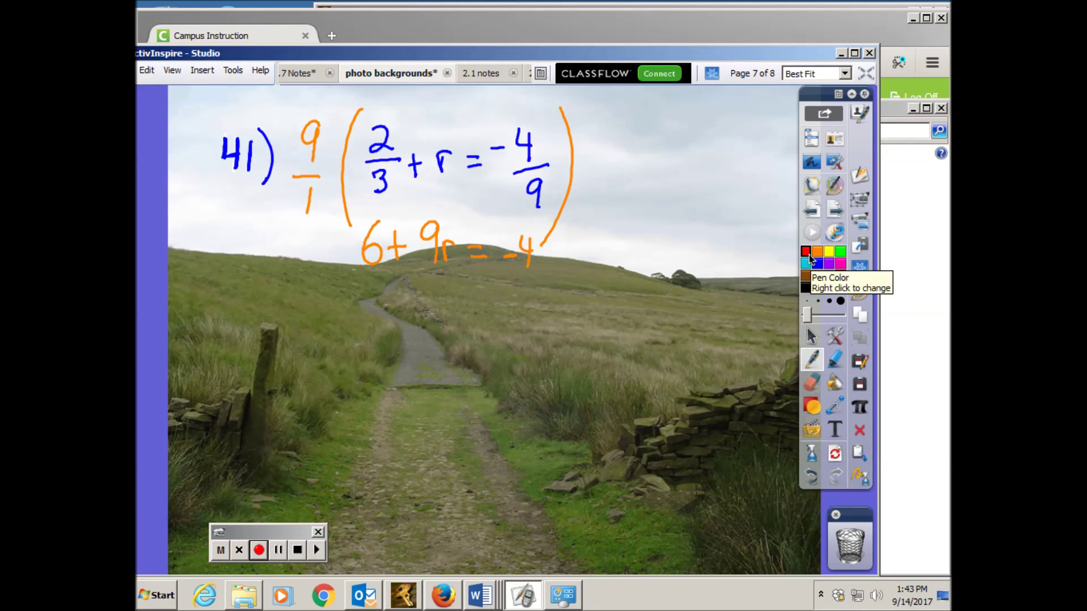
# In red, subtract 6 from both sides and write 9r = -10 below a line.
pyautogui.click(805, 251)
pyautogui.moveTo(345, 302); pyautogui.dragTo(380, 308)
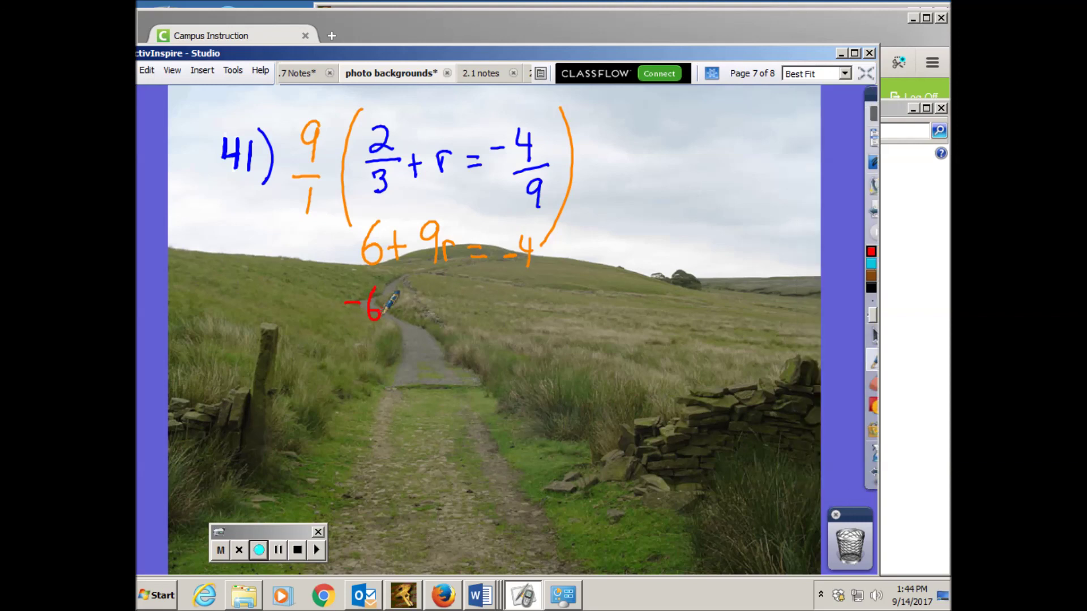
pyautogui.moveTo(467, 318)
pyautogui.mouseDown()
pyautogui.moveTo(519, 308)
pyautogui.moveTo(535, 323)
pyautogui.mouseUp()
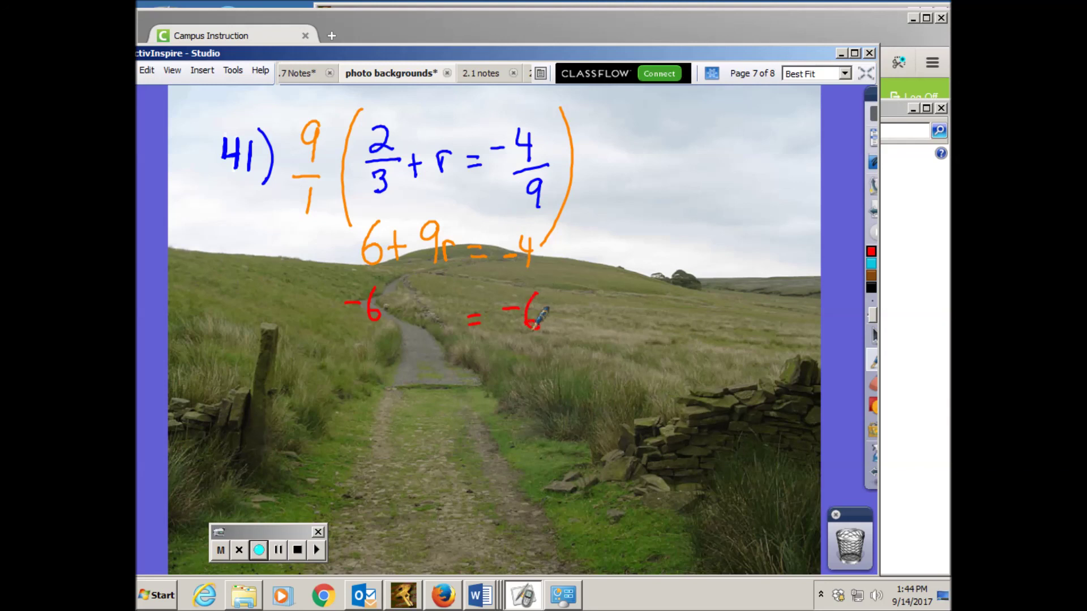
pyautogui.moveTo(328, 344); pyautogui.dragTo(558, 351)
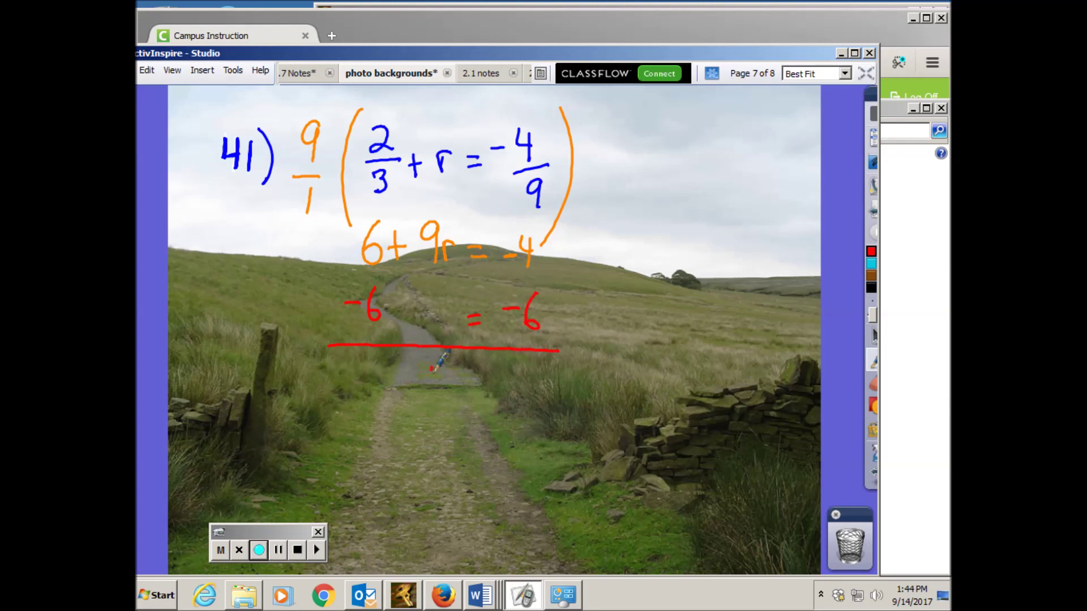
pyautogui.moveTo(433, 365)
pyautogui.mouseDown()
pyautogui.moveTo(432, 398)
pyautogui.moveTo(453, 374)
pyautogui.moveTo(474, 385)
pyautogui.mouseUp()
pyautogui.moveTo(464, 394); pyautogui.dragTo(477, 392)
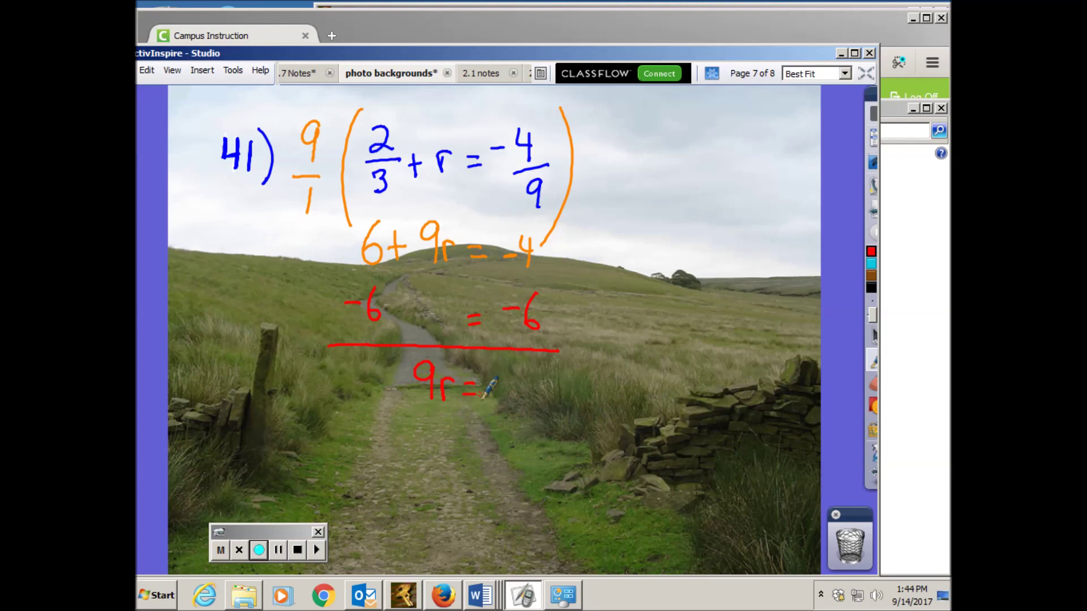
pyautogui.moveTo(490, 389)
pyautogui.mouseDown()
pyautogui.moveTo(504, 387)
pyautogui.moveTo(509, 401)
pyautogui.moveTo(524, 378)
pyautogui.mouseUp()
# Sketch a number line with a leftward arrow, then write and circle r = -10/9.
pyautogui.moveTo(609, 309)
pyautogui.mouseDown()
pyautogui.moveTo(767, 306)
pyautogui.moveTo(706, 318)
pyautogui.moveTo(712, 349)
pyautogui.mouseUp()
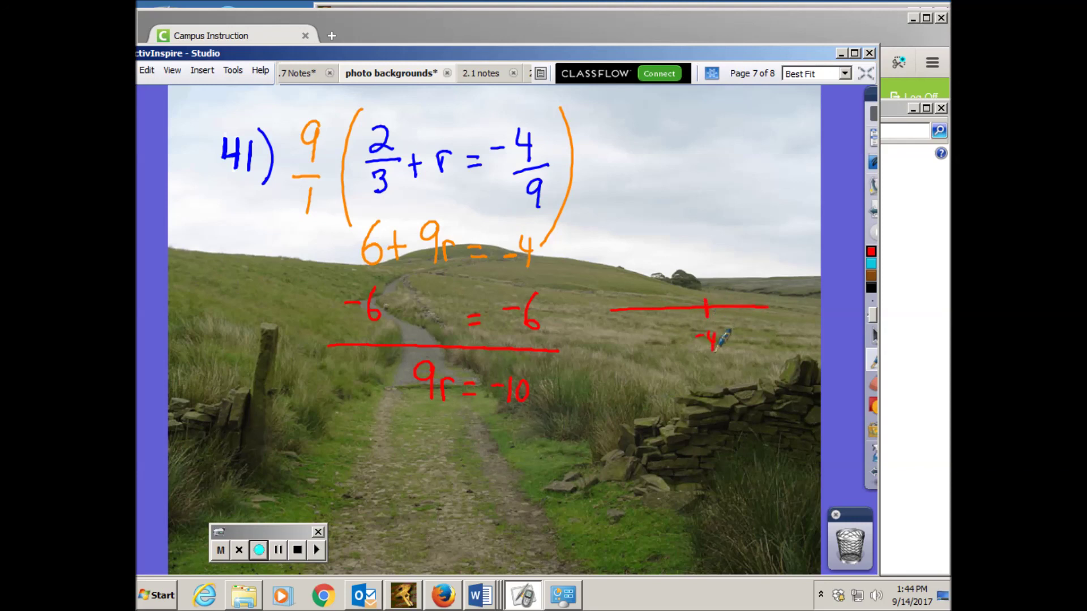
pyautogui.moveTo(691, 297)
pyautogui.mouseDown()
pyautogui.moveTo(577, 299)
pyautogui.moveTo(596, 308)
pyautogui.mouseUp()
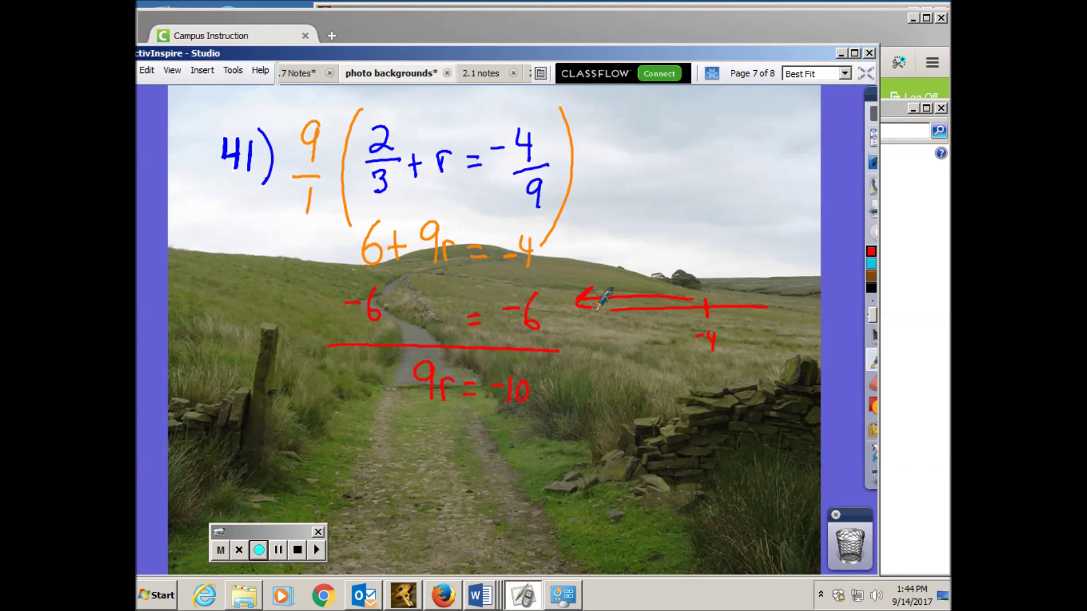
pyautogui.moveTo(434, 458)
pyautogui.mouseDown()
pyautogui.moveTo(434, 485)
pyautogui.moveTo(448, 458)
pyautogui.moveTo(463, 464)
pyautogui.mouseUp()
pyautogui.moveTo(453, 473)
pyautogui.mouseDown()
pyautogui.moveTo(507, 439)
pyautogui.moveTo(520, 467)
pyautogui.moveTo(503, 504)
pyautogui.mouseUp()
pyautogui.moveTo(526, 420)
pyautogui.mouseDown()
pyautogui.moveTo(447, 532)
pyautogui.moveTo(512, 431)
pyautogui.mouseUp()
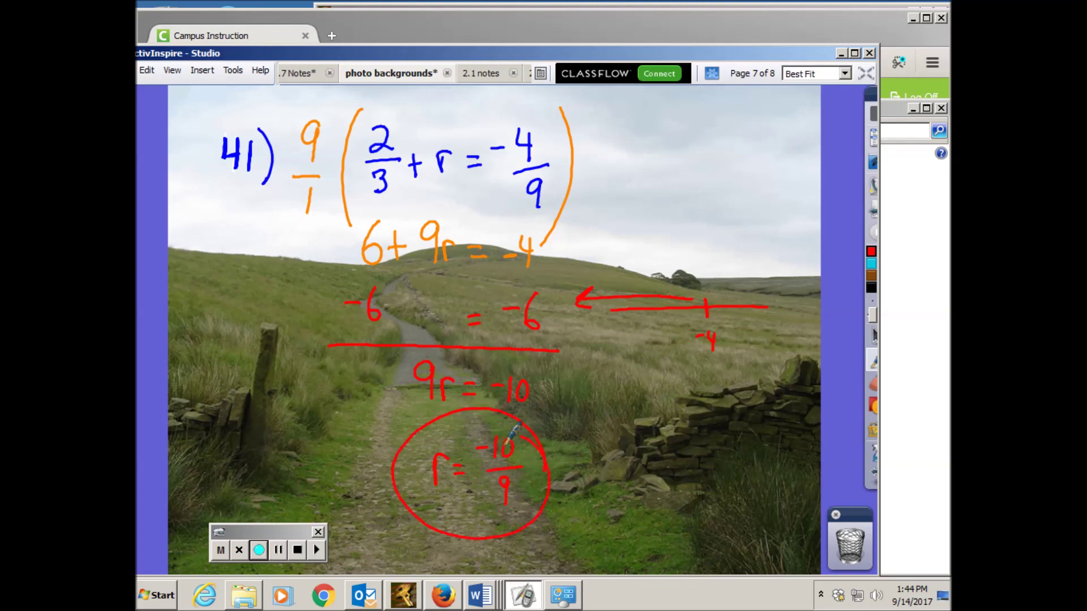